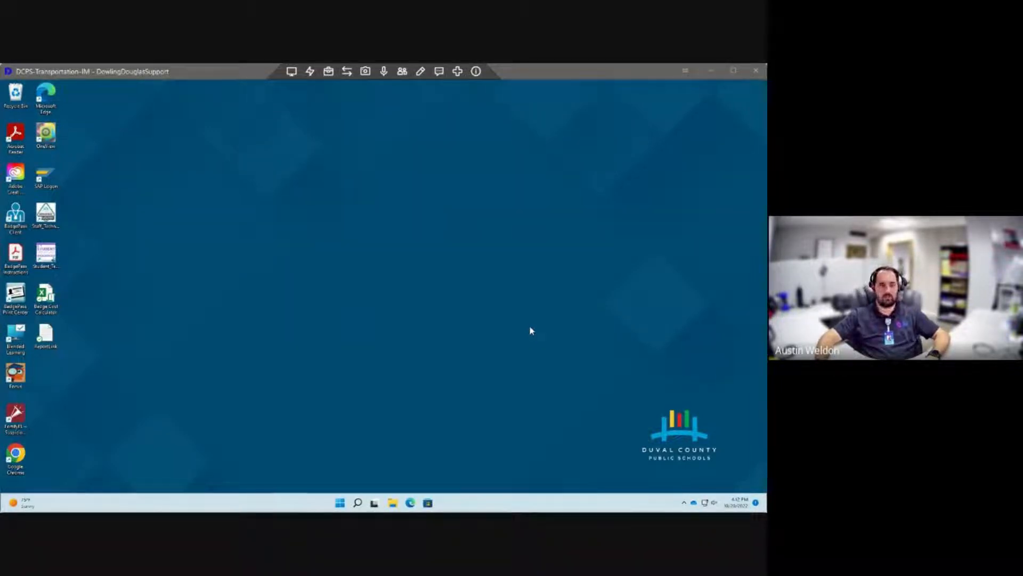
Open Google Chrome and go to the dowlingdouglas.com website.
{"action": "double_click", "coordinate": [16, 456]}
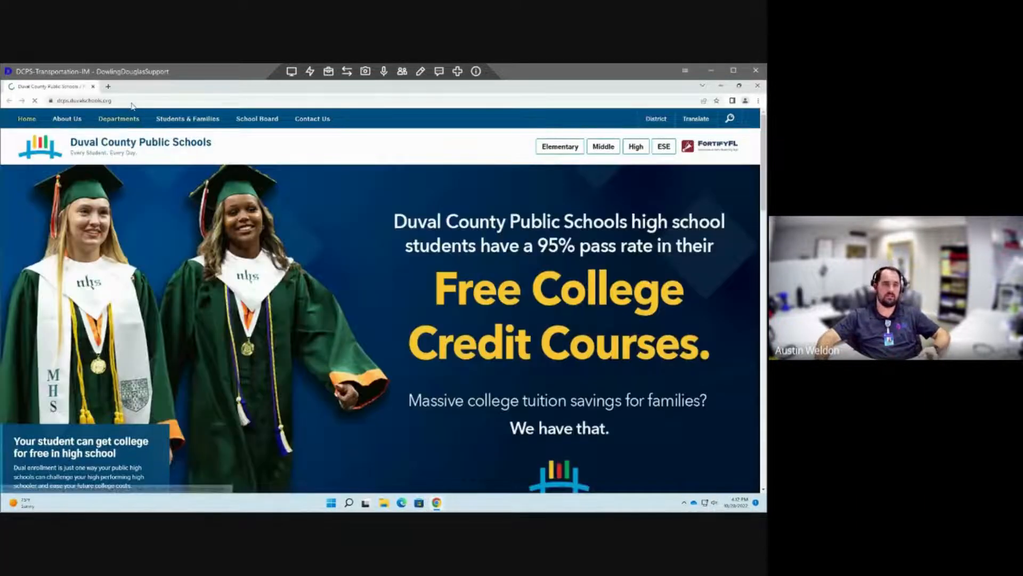
{"action": "left_click", "coordinate": [132, 100]}
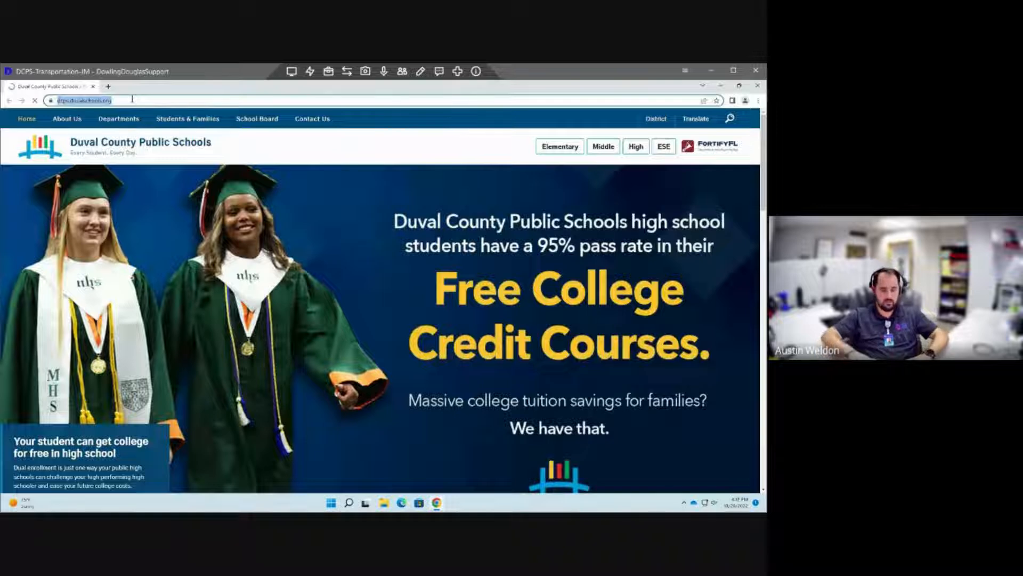
{"action": "type", "text": "dowling"}
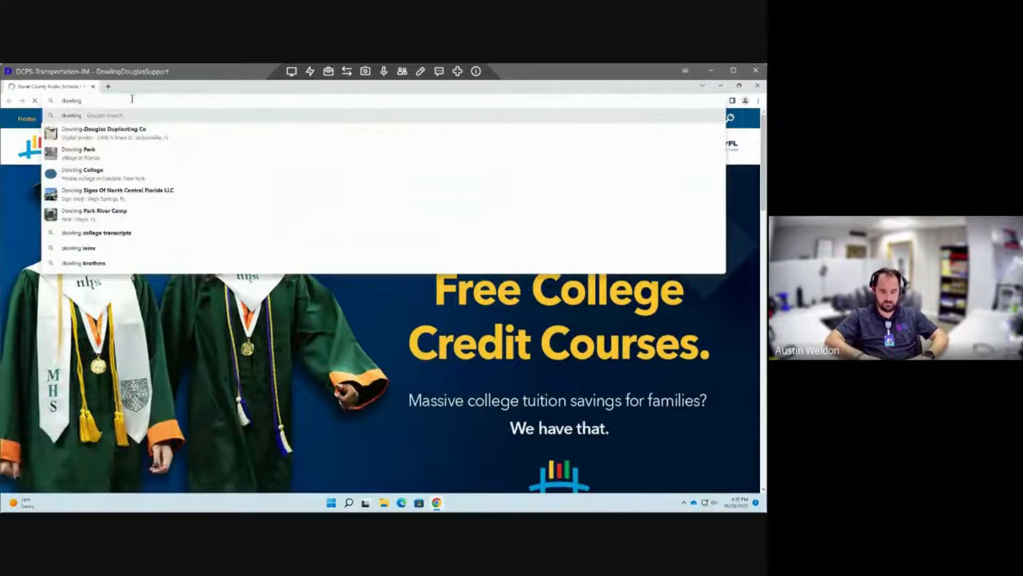
{"action": "type", "text": "douglass.com"}
{"action": "key", "text": "Return"}
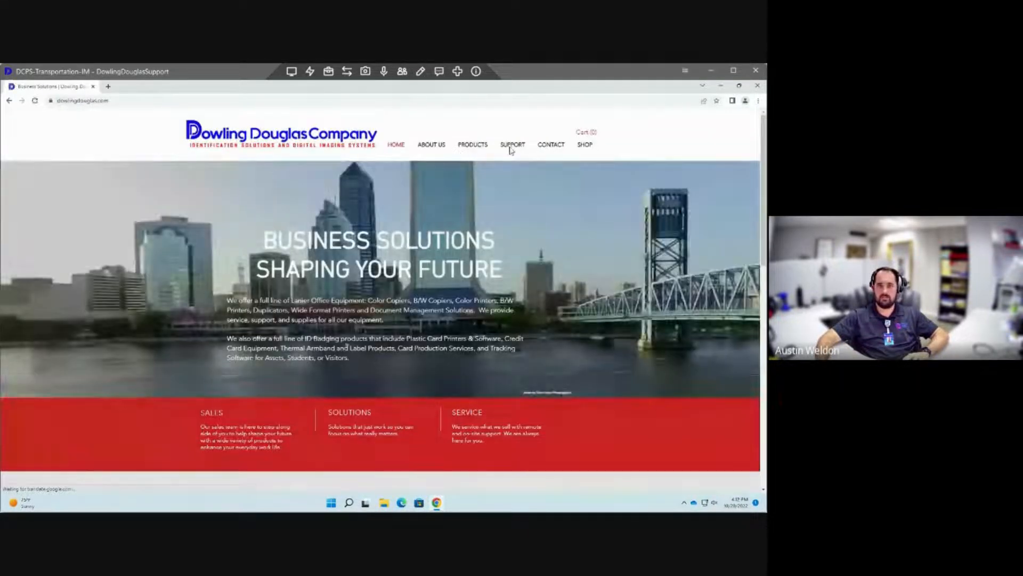
Download DCPS Report.zip from the support file share on the Dowling Douglas site.
{"action": "mouse_move", "coordinate": [510, 148]}
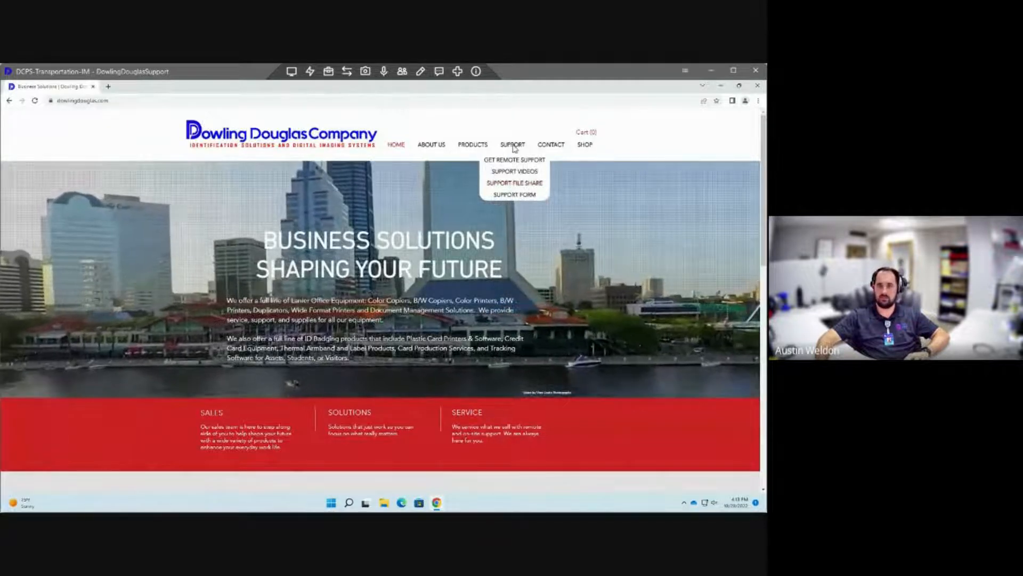
{"action": "left_click", "coordinate": [515, 183]}
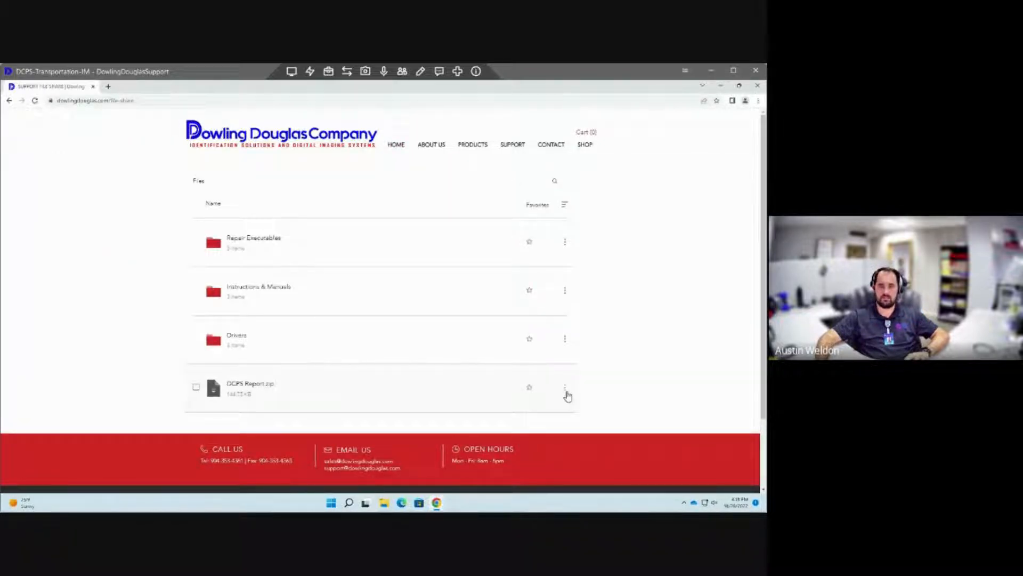
{"action": "left_click", "coordinate": [566, 389]}
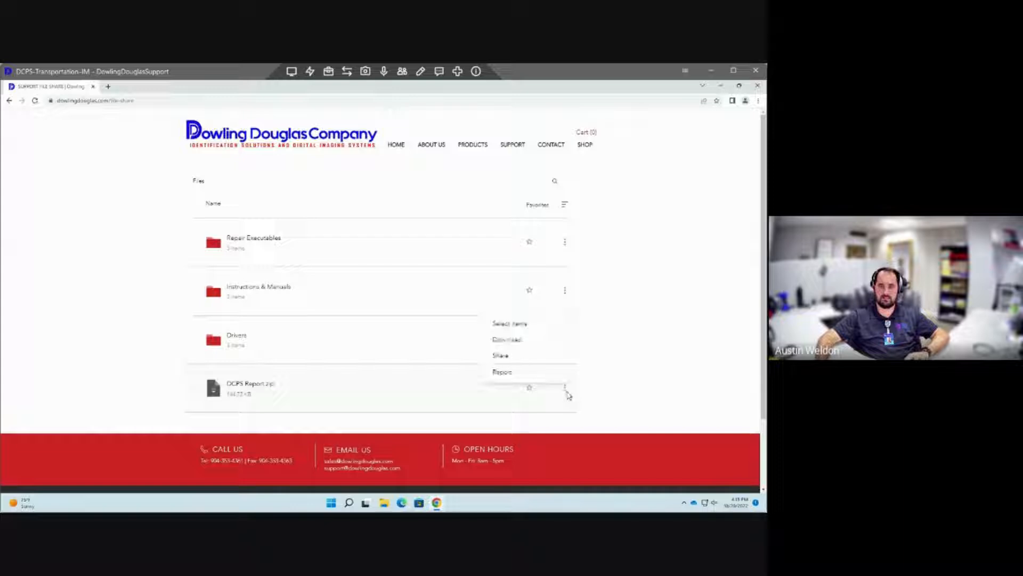
{"action": "left_click", "coordinate": [515, 342]}
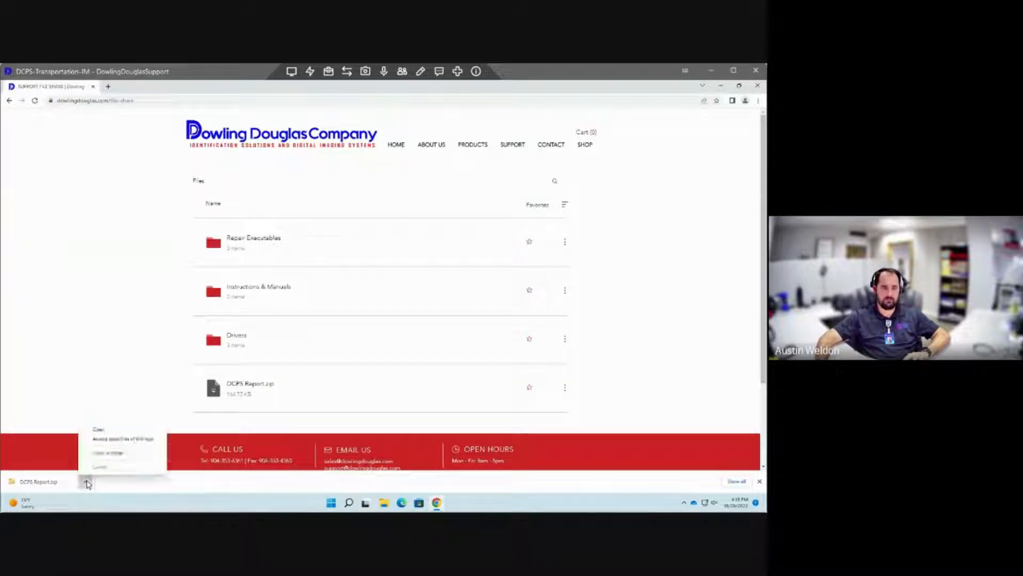
Show the downloaded DCPS Report archive in its folder and extract it to the default destination.
{"action": "left_click", "coordinate": [88, 482]}
{"action": "left_click", "coordinate": [104, 452]}
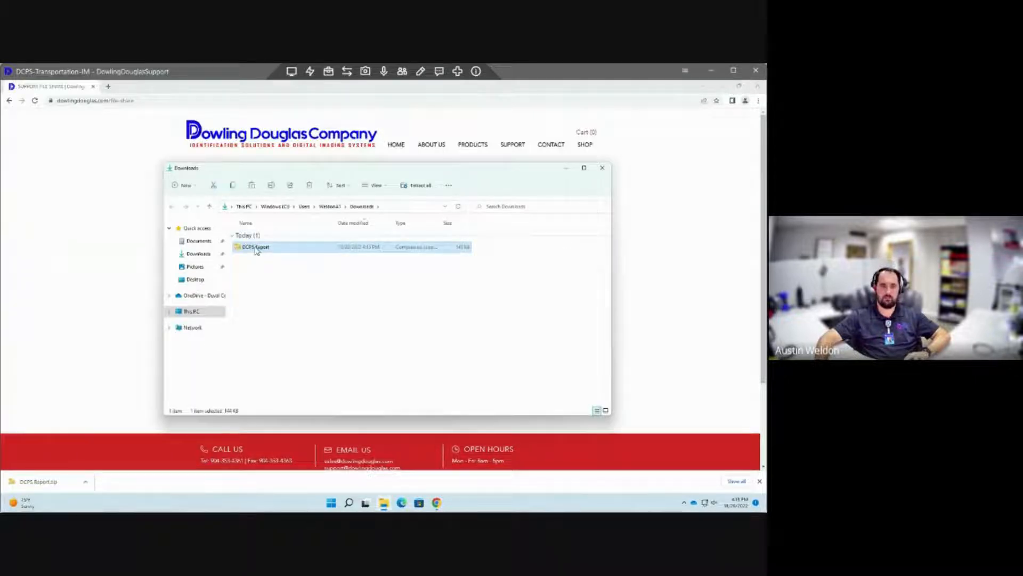
{"action": "right_click", "coordinate": [257, 251]}
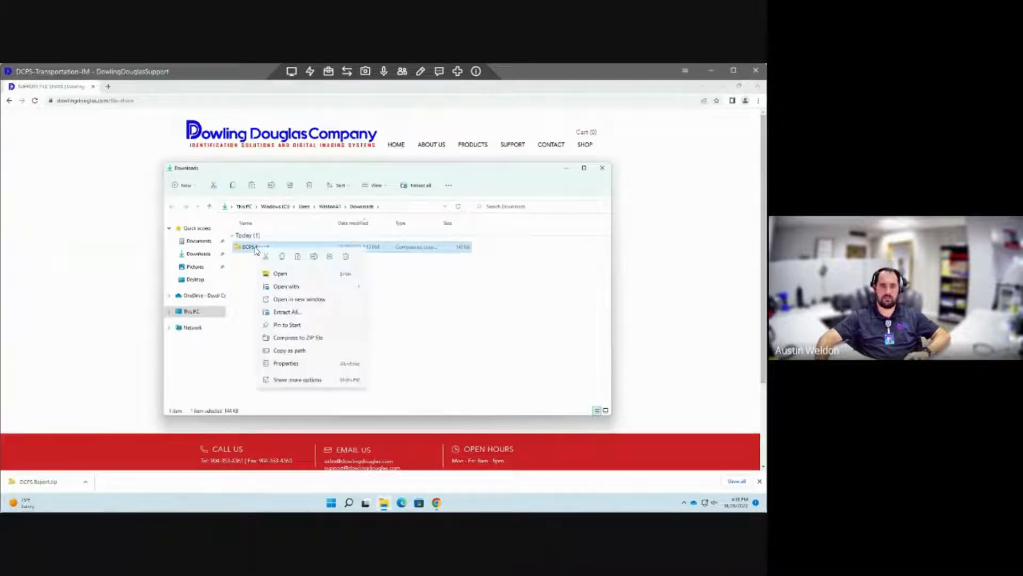
{"action": "left_click", "coordinate": [291, 313]}
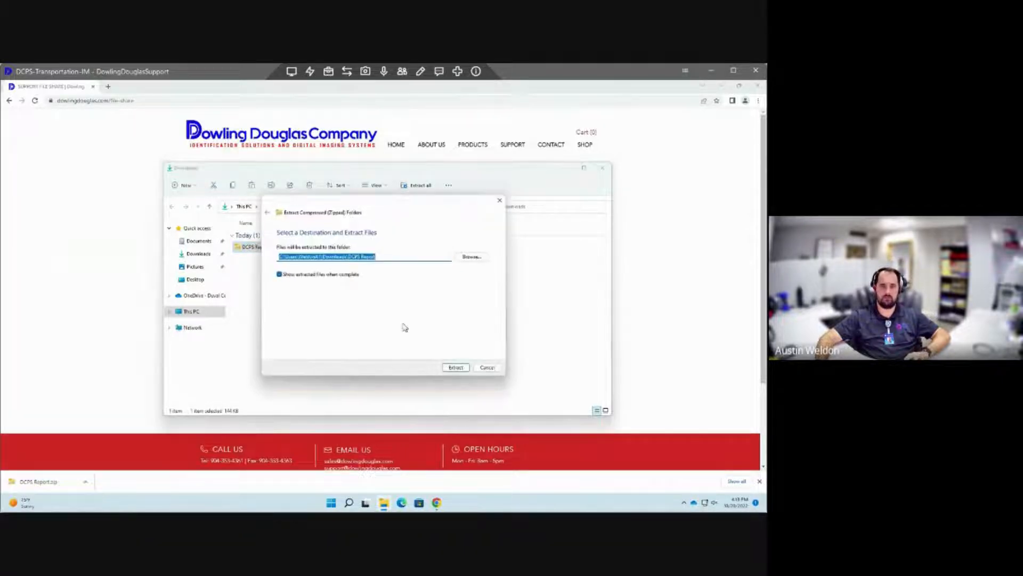
{"action": "left_click", "coordinate": [458, 368]}
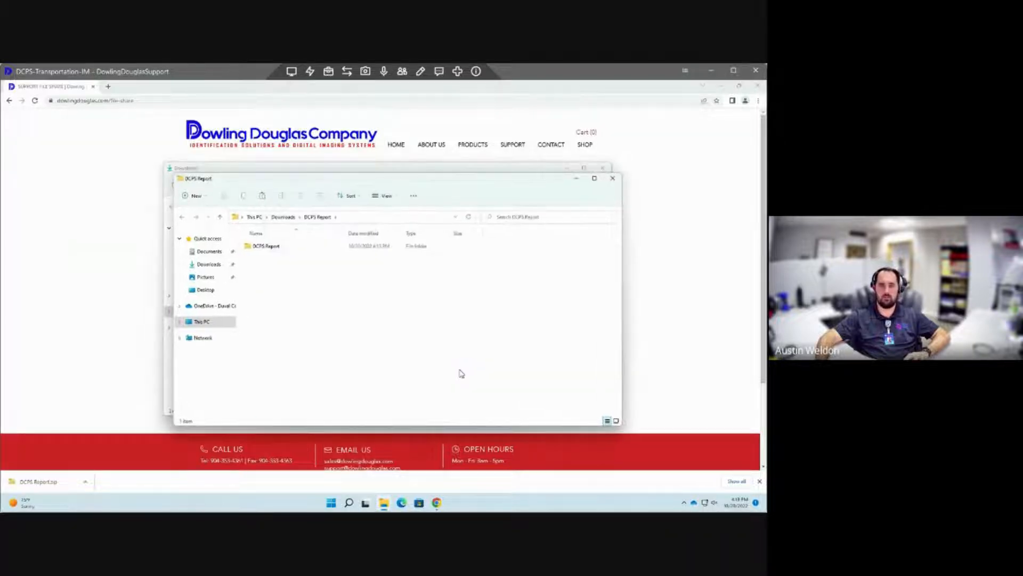
Copy the report server address from the ReportLink file in the extracted DCPS Report folder and load it in Chrome.
{"action": "double_click", "coordinate": [270, 247]}
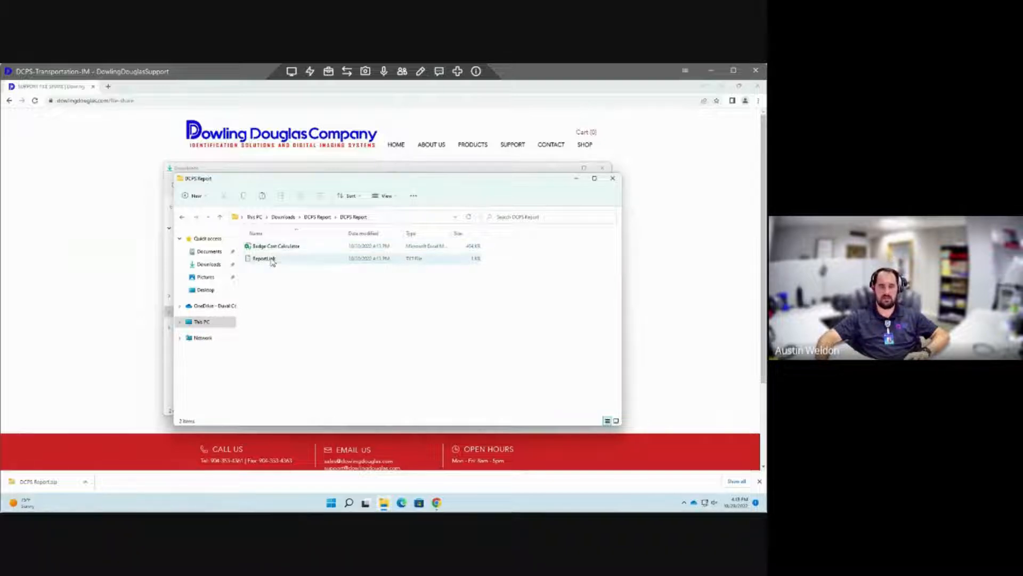
{"action": "double_click", "coordinate": [265, 258]}
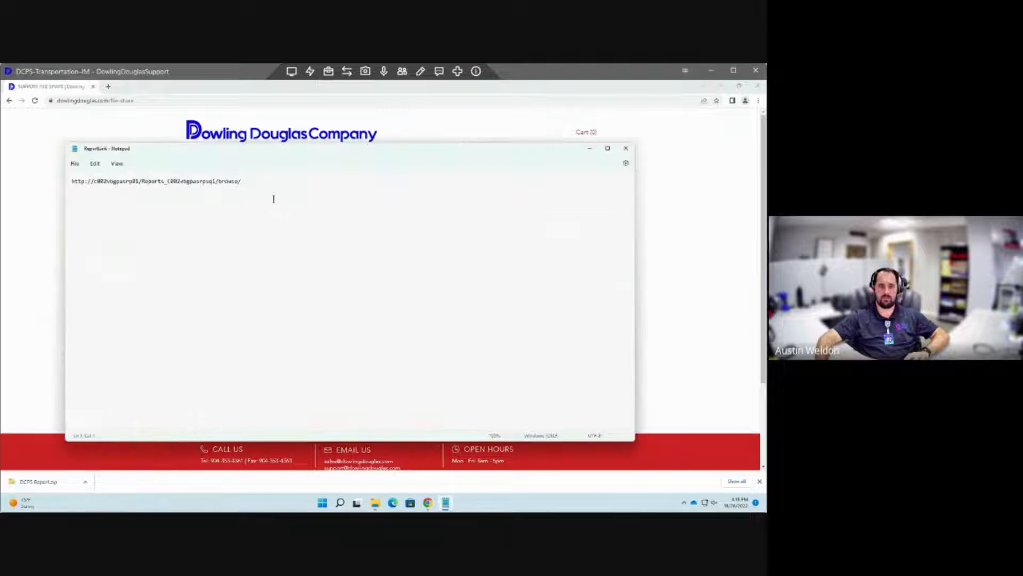
{"action": "left_click_drag", "start_coordinate": [273, 199], "coordinate": [38, 190]}
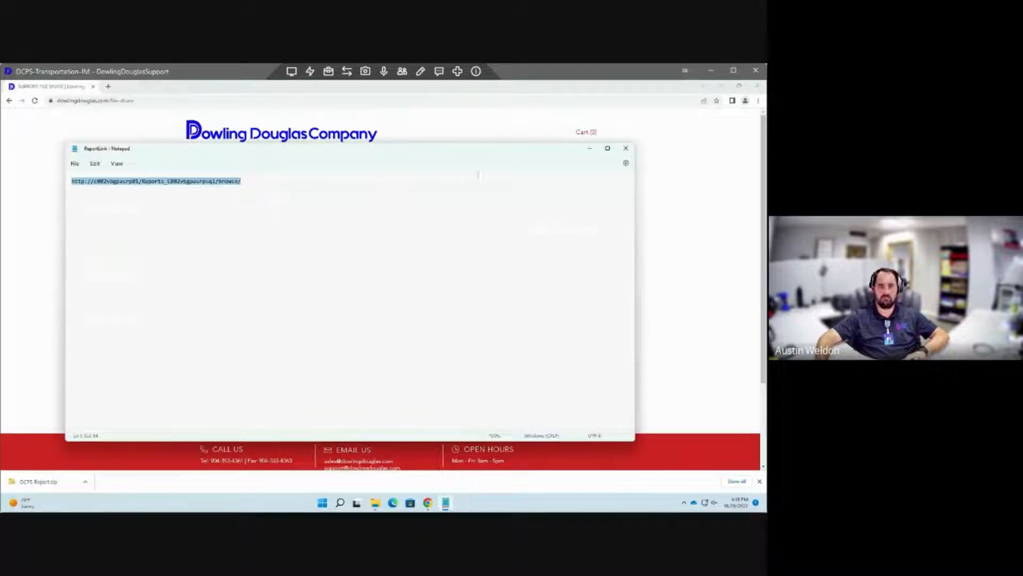
{"action": "left_click", "coordinate": [588, 148]}
{"action": "left_click", "coordinate": [142, 100]}
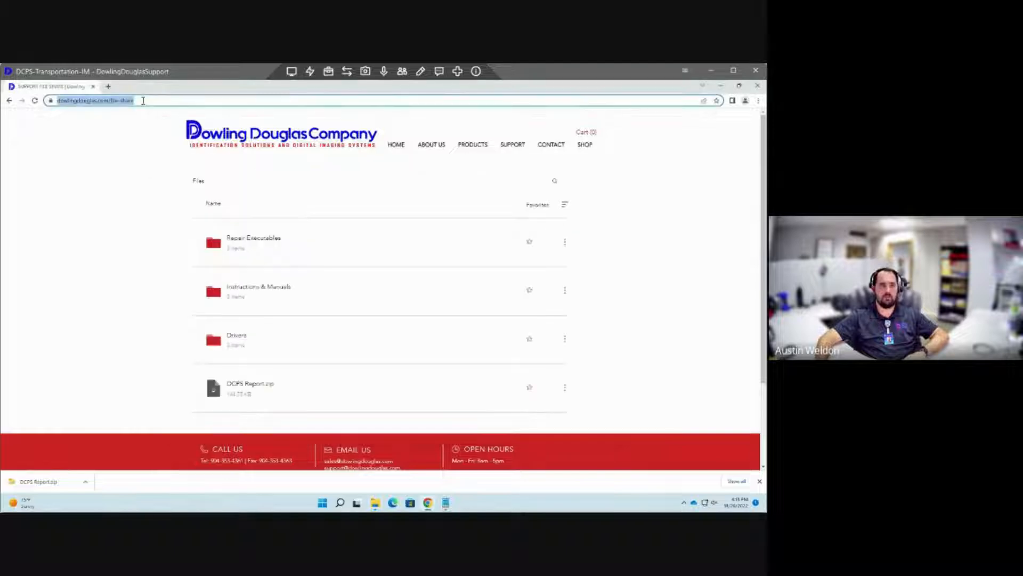
{"action": "key", "text": "ctrl+v"}
{"action": "key", "text": "Return"}
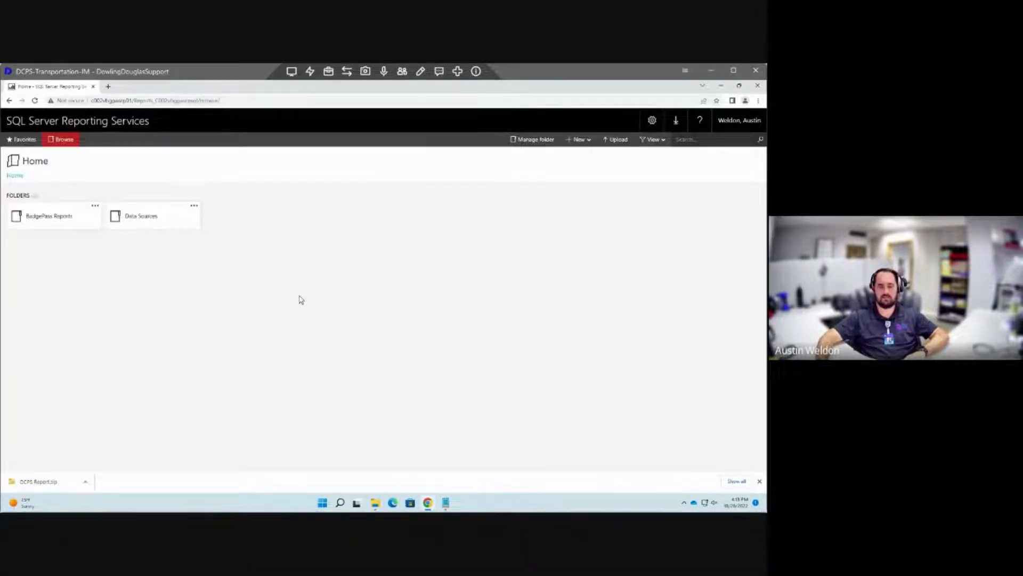
Open the Print Audit Log by Campus report from the Common folder of BadgePass Reports.
{"action": "left_click", "coordinate": [31, 226]}
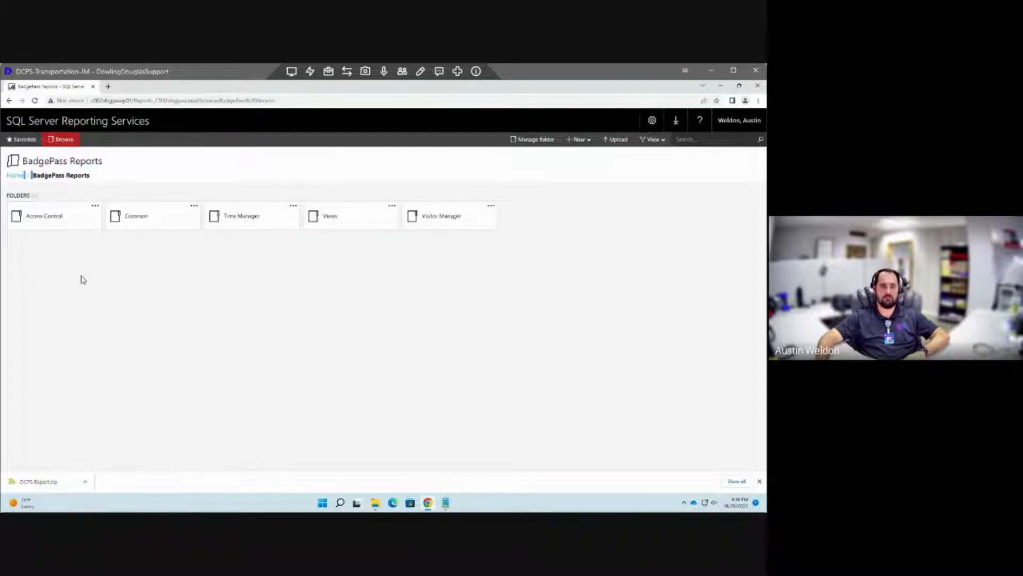
{"action": "left_click", "coordinate": [162, 224]}
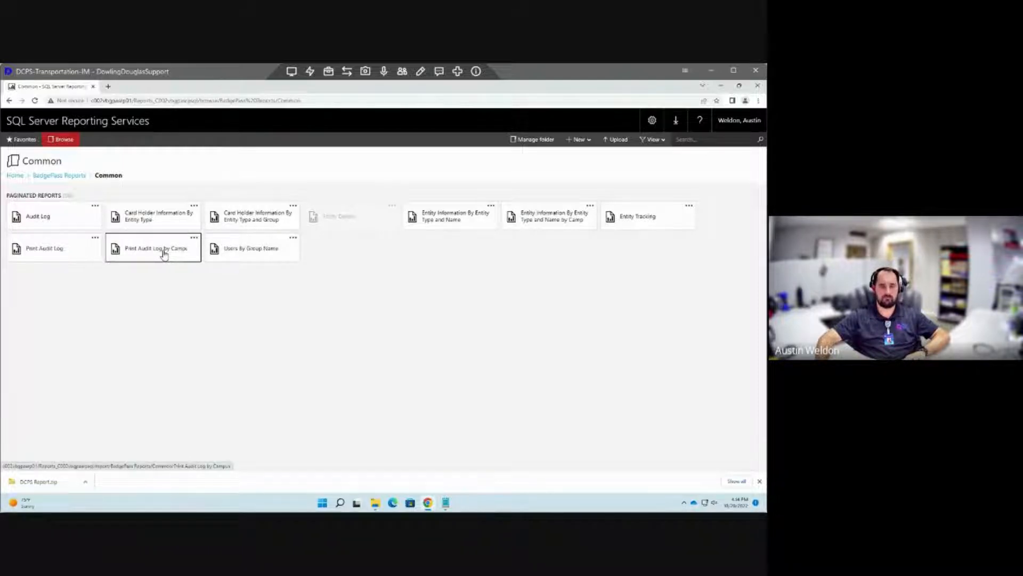
{"action": "left_click", "coordinate": [165, 254]}
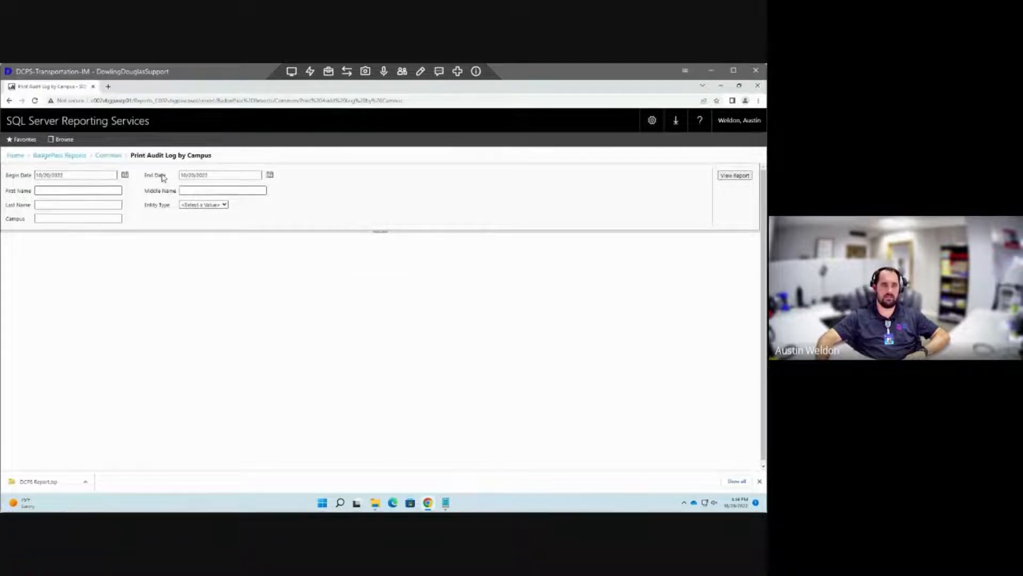
Set the report's Begin Date to 10/3/2022 and its Entity Type to Student.
{"action": "left_click", "coordinate": [123, 175]}
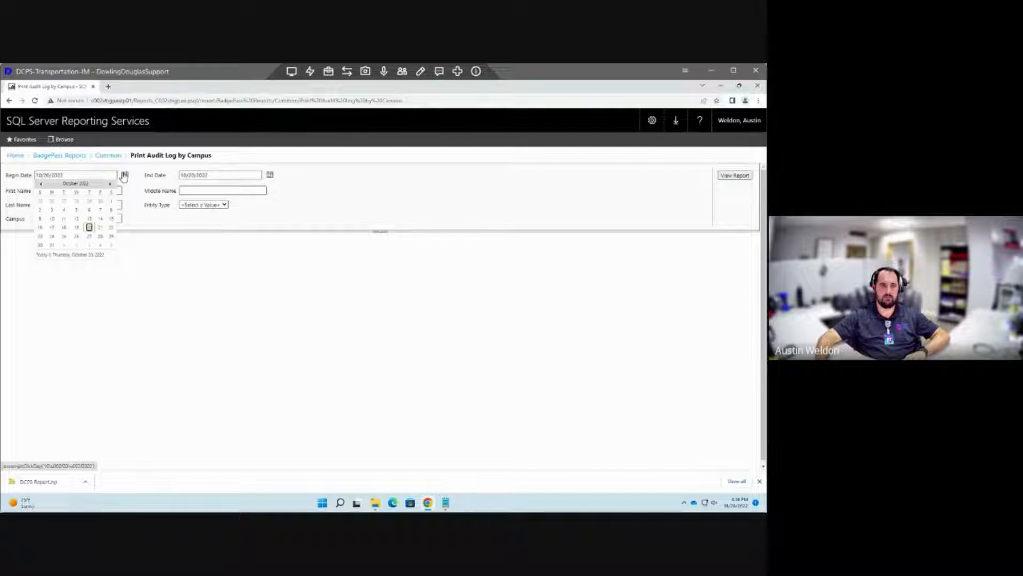
{"action": "left_click", "coordinate": [53, 211]}
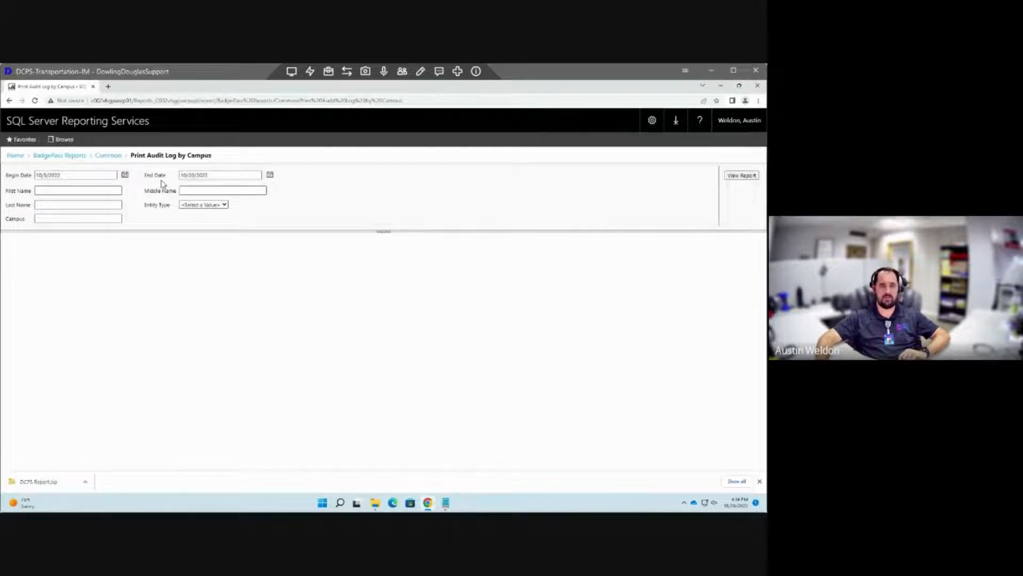
{"action": "left_click", "coordinate": [208, 208]}
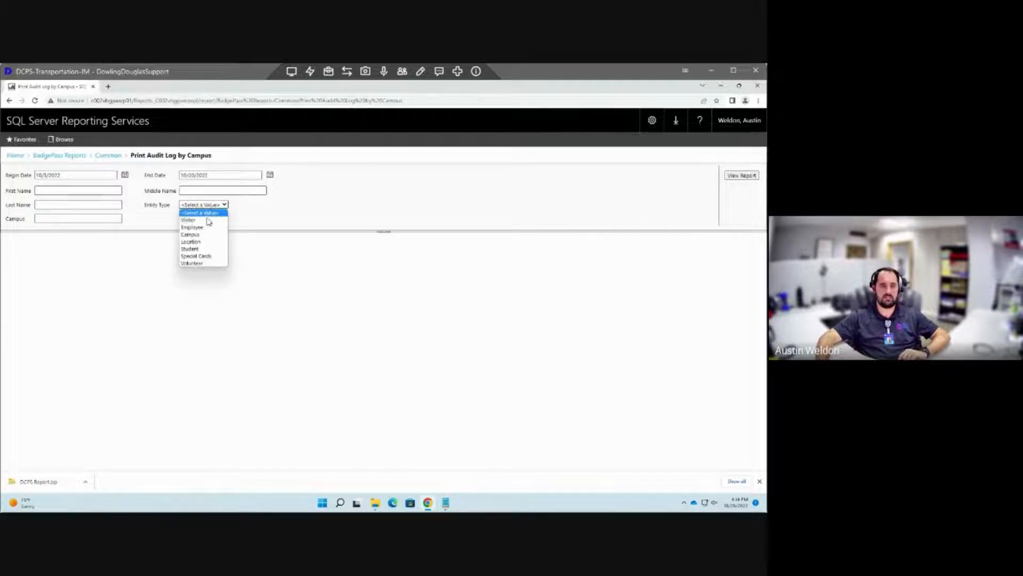
{"action": "left_click", "coordinate": [194, 251]}
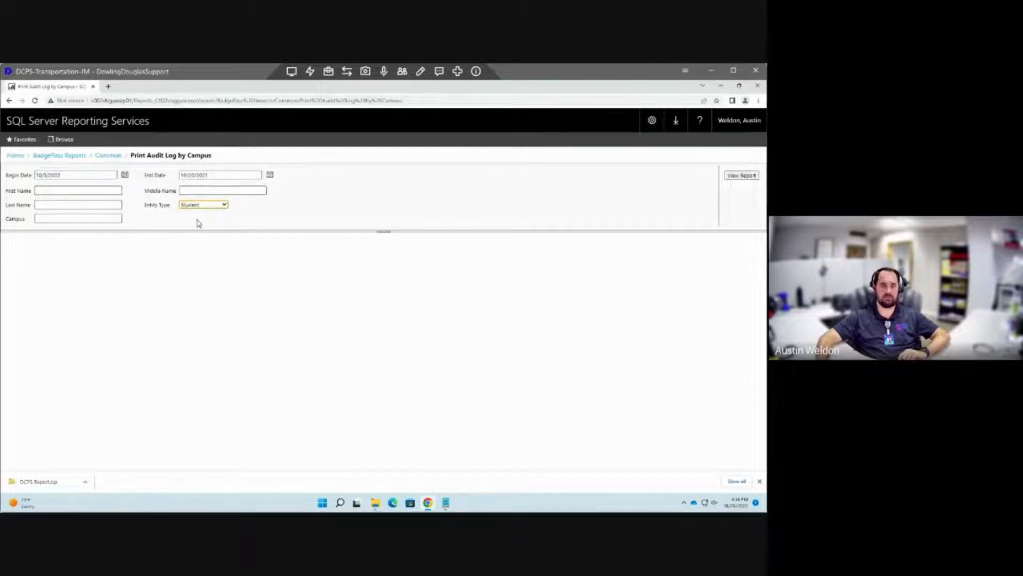
Set the Campus to 0631 and run the report.
{"action": "left_click", "coordinate": [120, 221]}
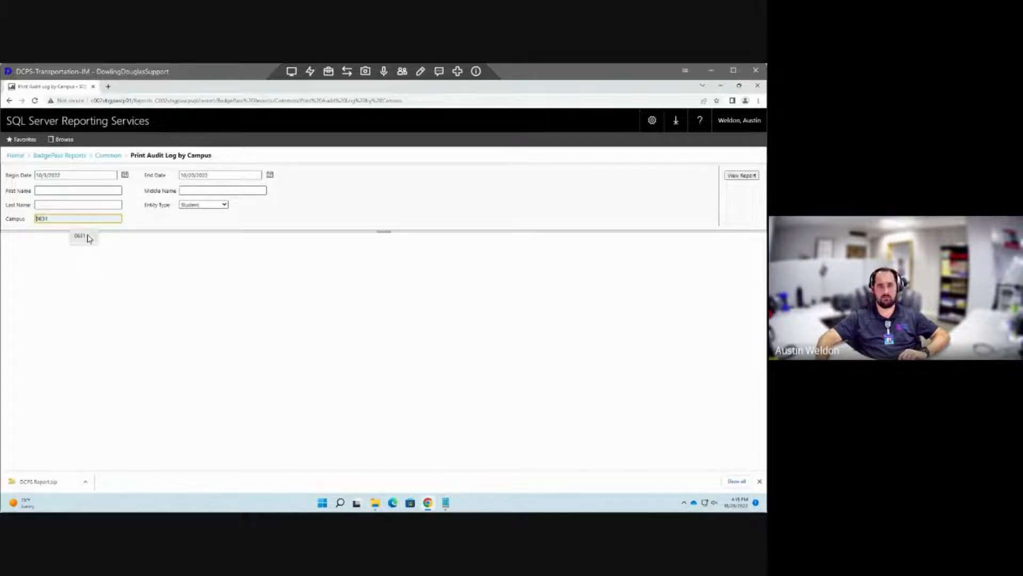
{"action": "left_click", "coordinate": [89, 238]}
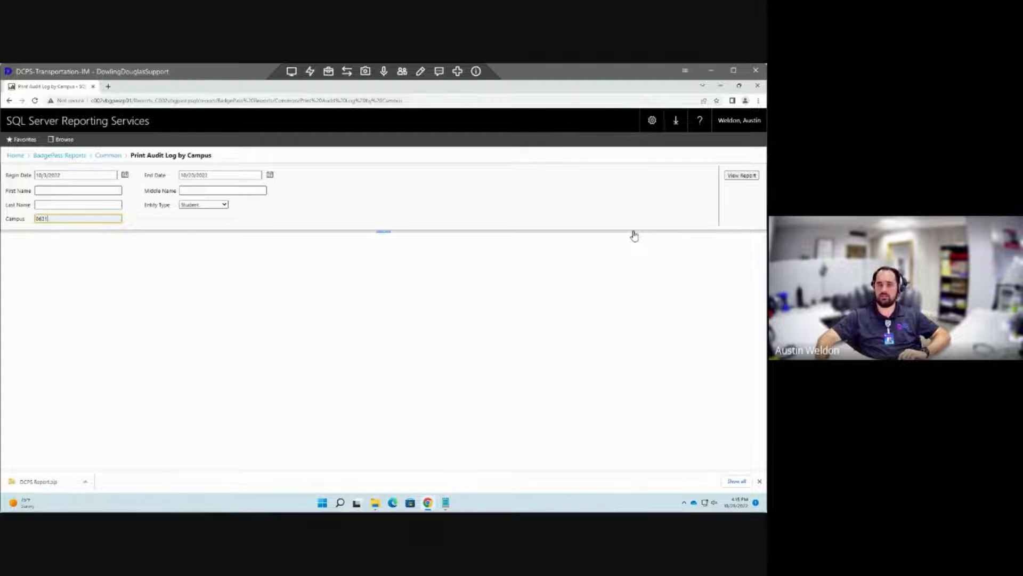
{"action": "left_click", "coordinate": [740, 175]}
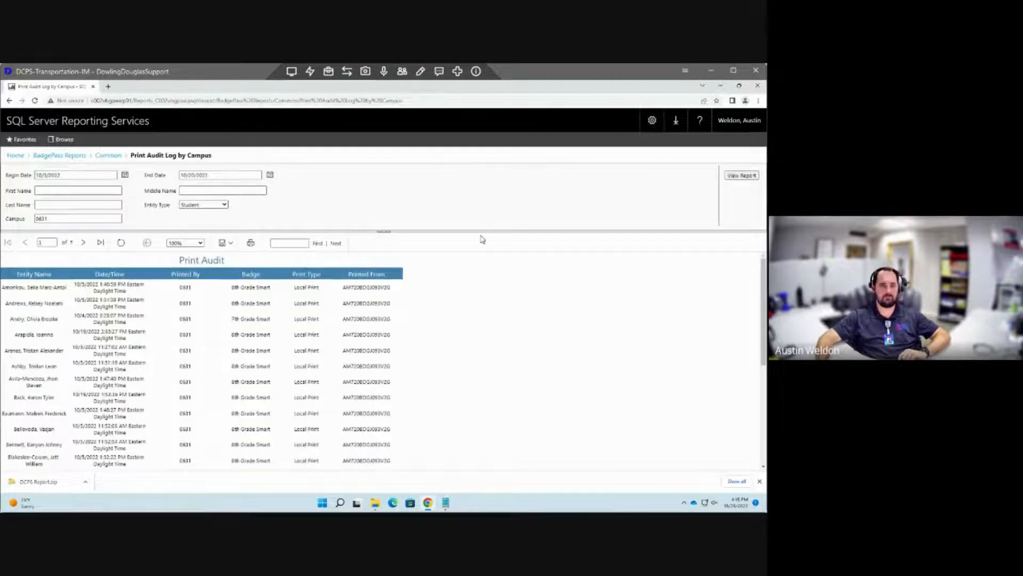
Export the Print Audit report to Excel and show the downloaded file in its folder.
{"action": "left_click", "coordinate": [229, 246]}
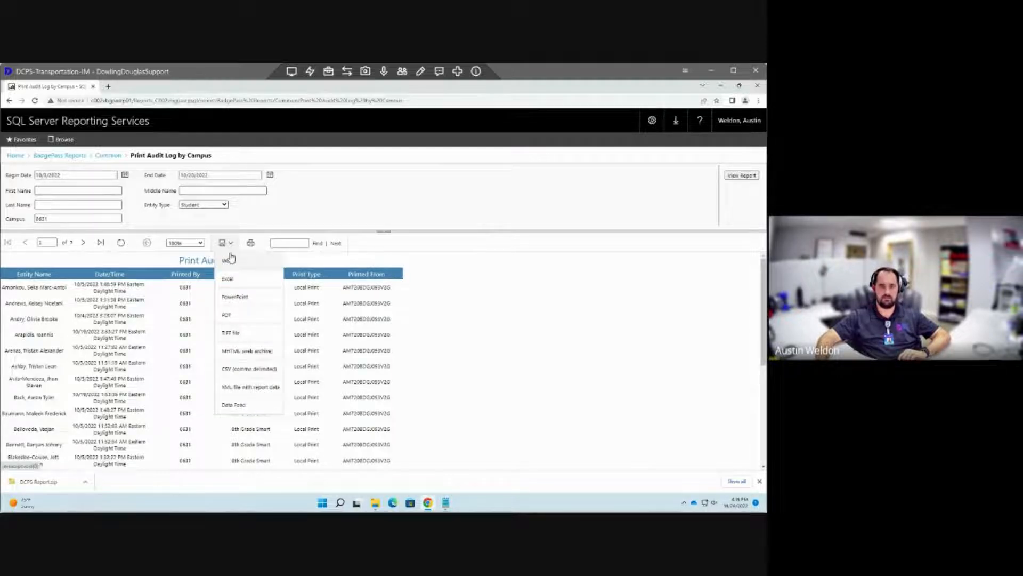
{"action": "left_click", "coordinate": [233, 278]}
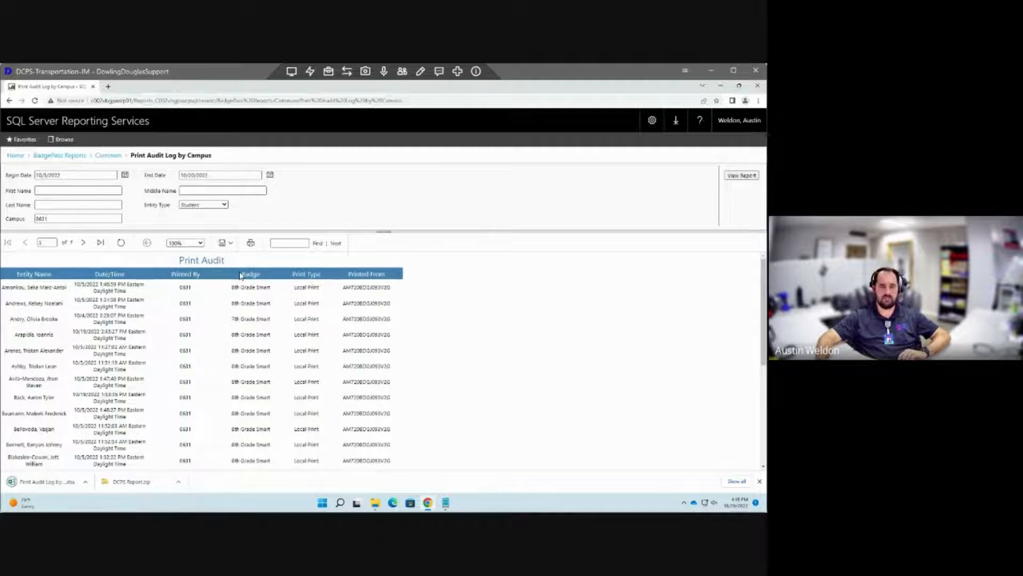
{"action": "left_click", "coordinate": [86, 482]}
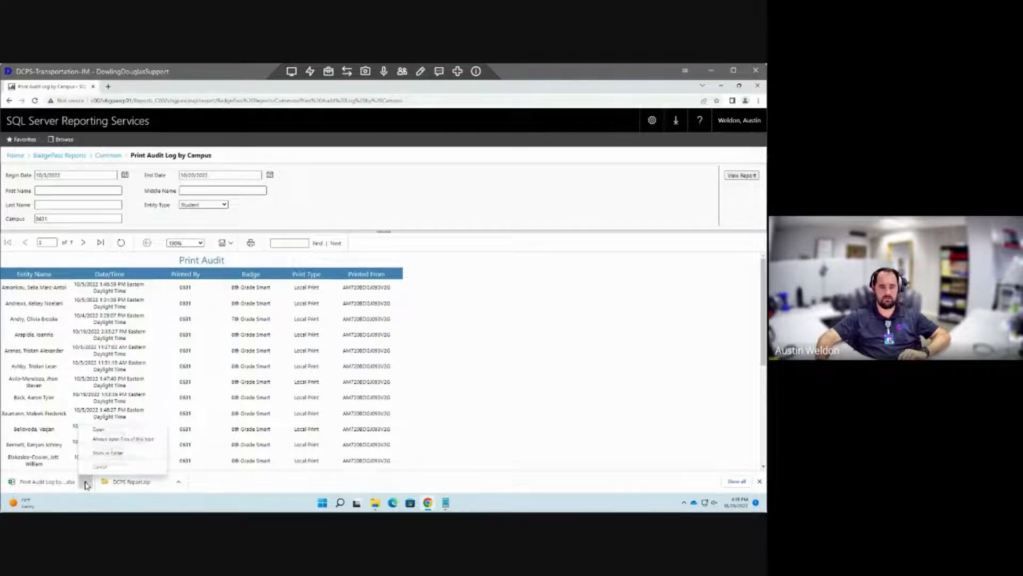
{"action": "left_click", "coordinate": [108, 453]}
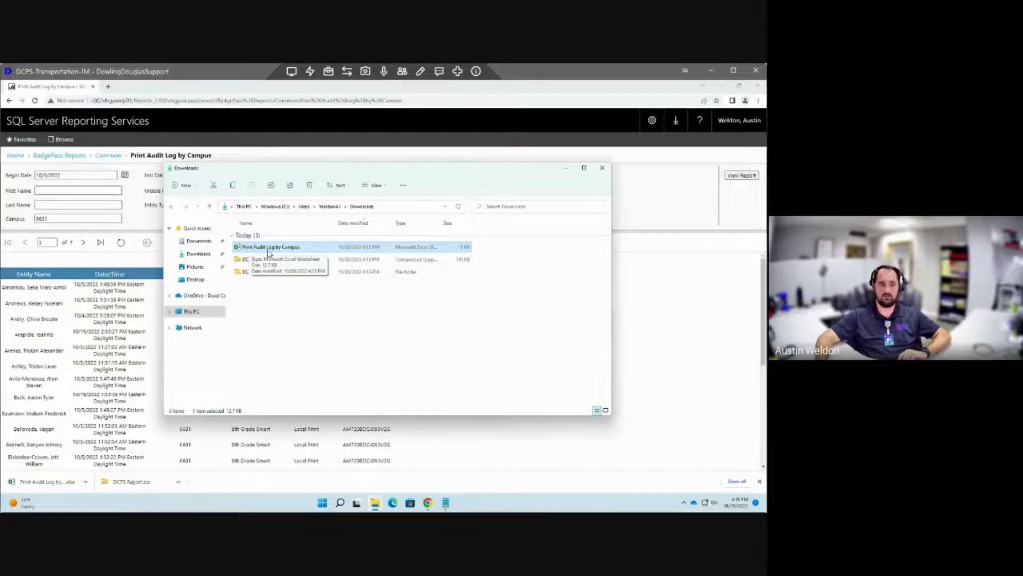
{"action": "right_click", "coordinate": [268, 252]}
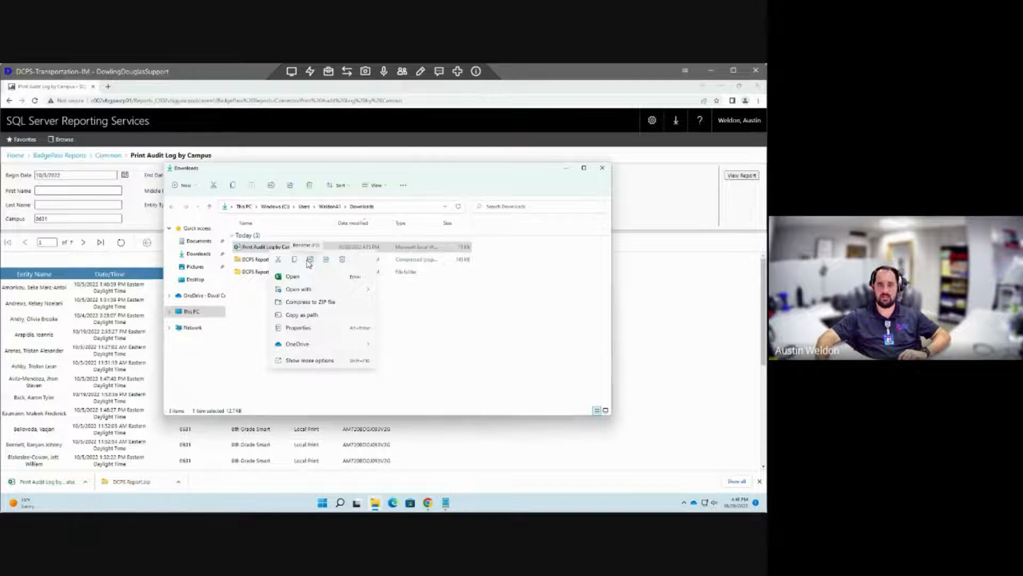
{"action": "left_click", "coordinate": [309, 360]}
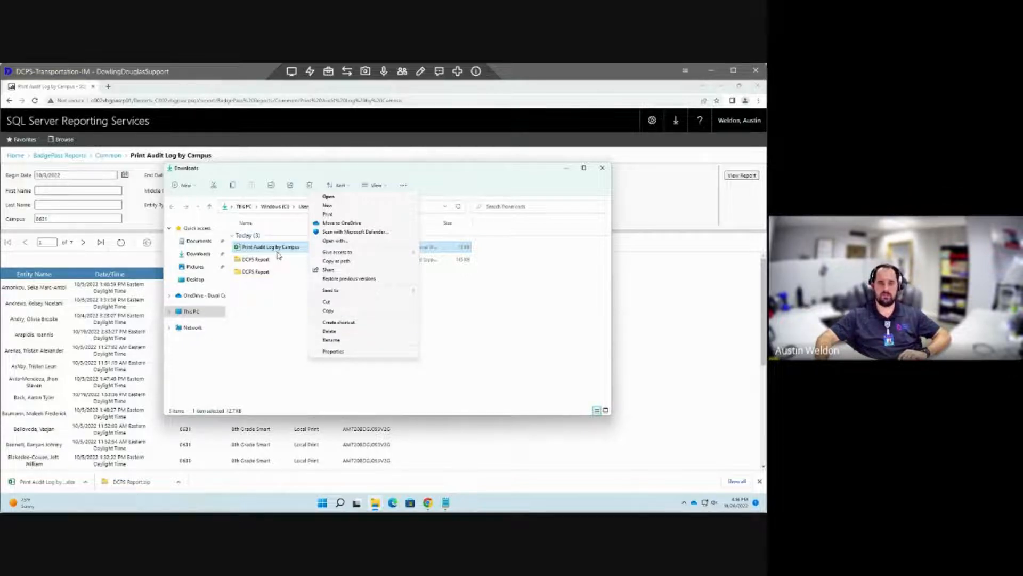
{"action": "left_click", "coordinate": [276, 318]}
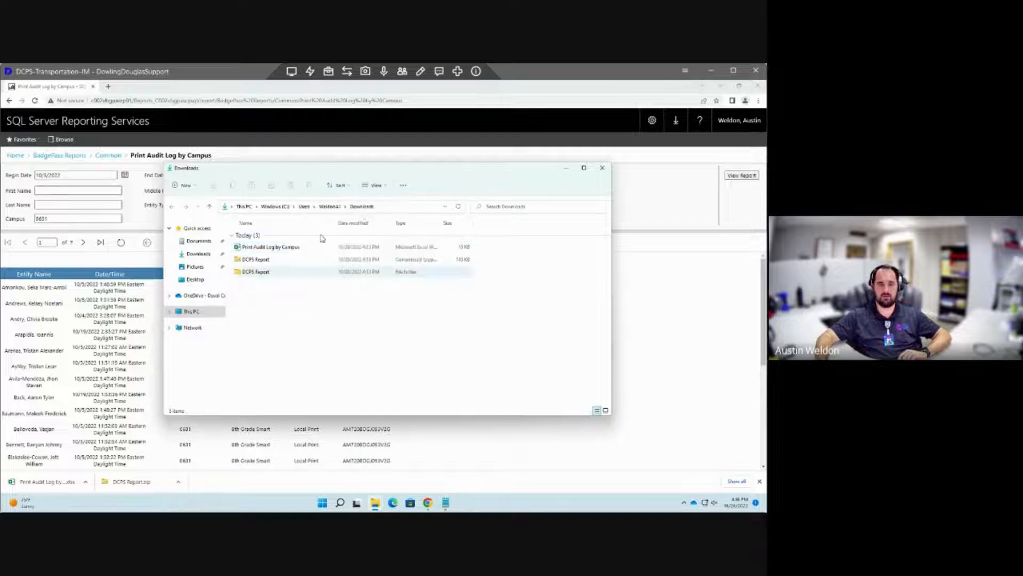
Open the exported Print Audit Log by Campus workbook in Excel.
{"action": "double_click", "coordinate": [272, 249]}
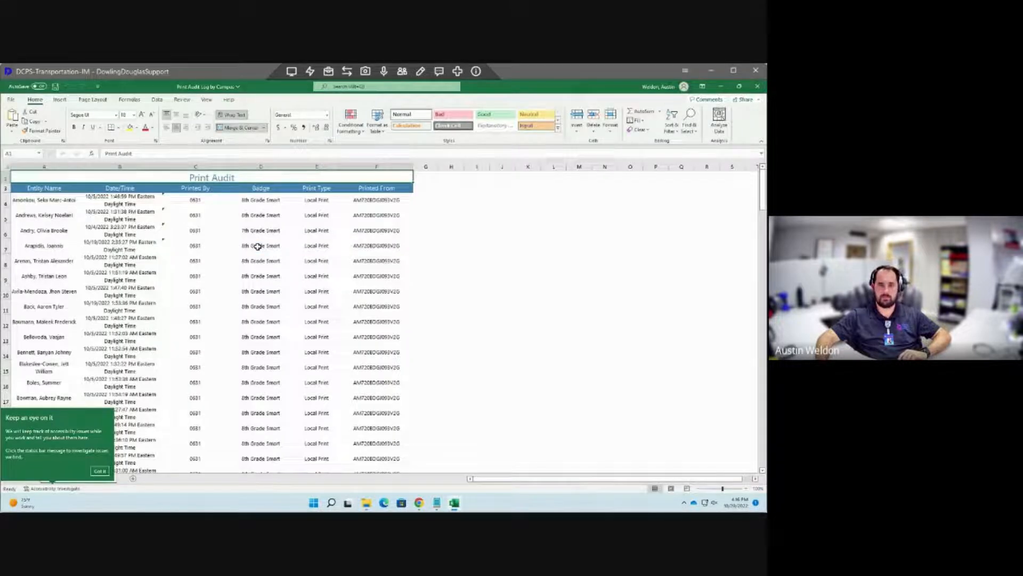
Try opening the Badge Cost Calculator workbook from the DCPS Report folder with editing enabled, and close it again.
{"action": "left_click", "coordinate": [100, 470]}
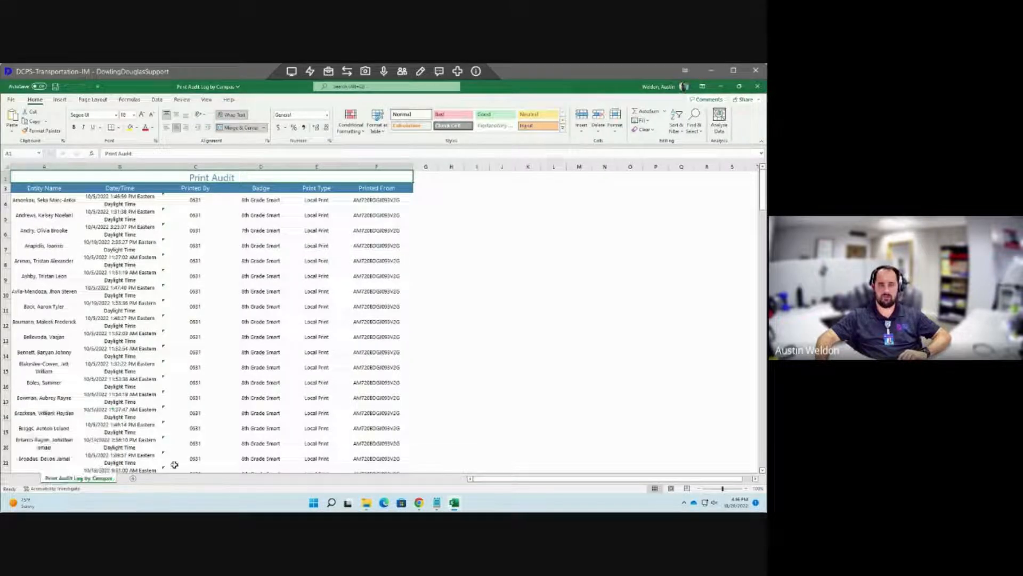
{"action": "mouse_move", "coordinate": [366, 508]}
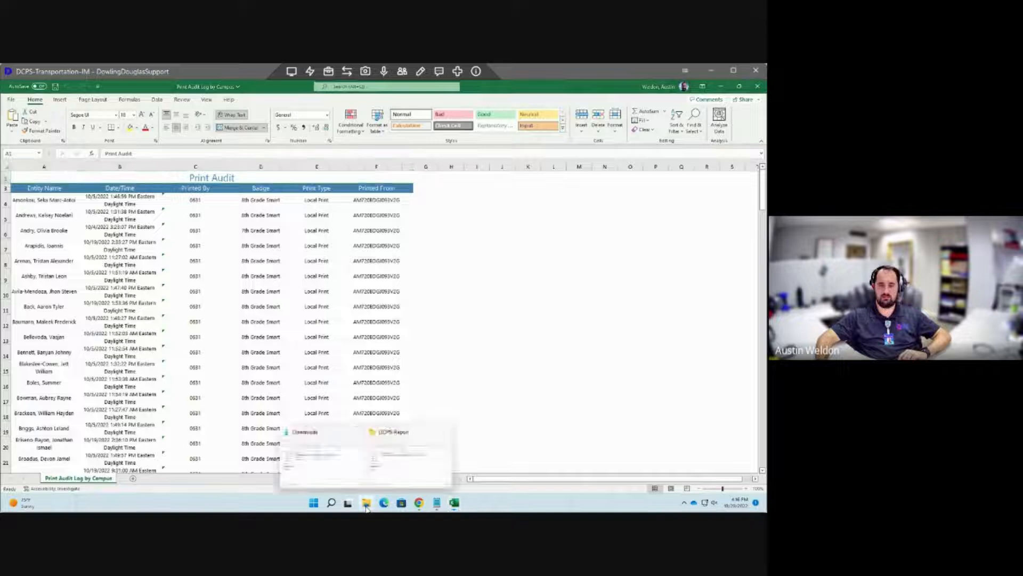
{"action": "left_click", "coordinate": [391, 480]}
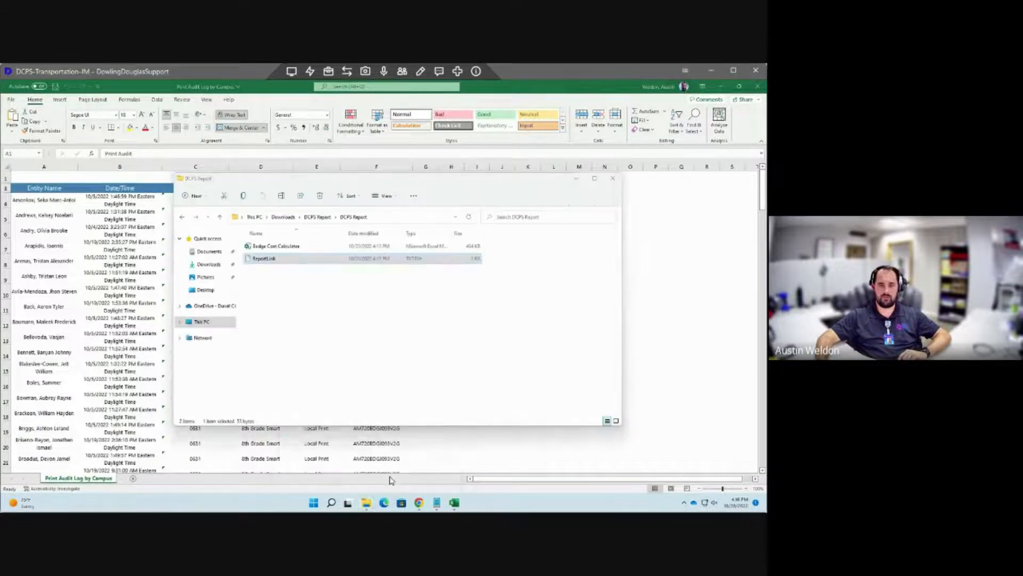
{"action": "double_click", "coordinate": [284, 247]}
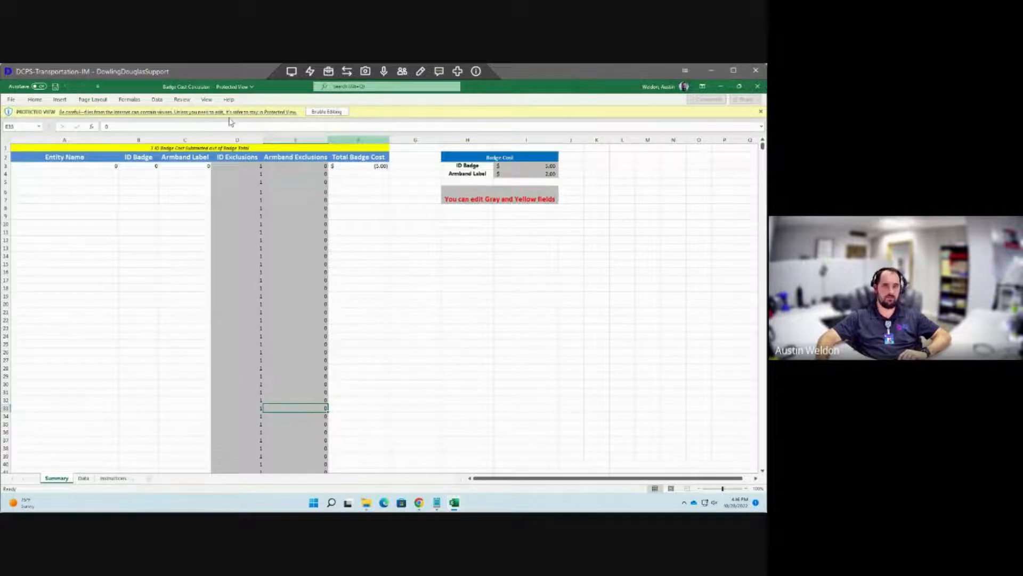
{"action": "left_click", "coordinate": [328, 113]}
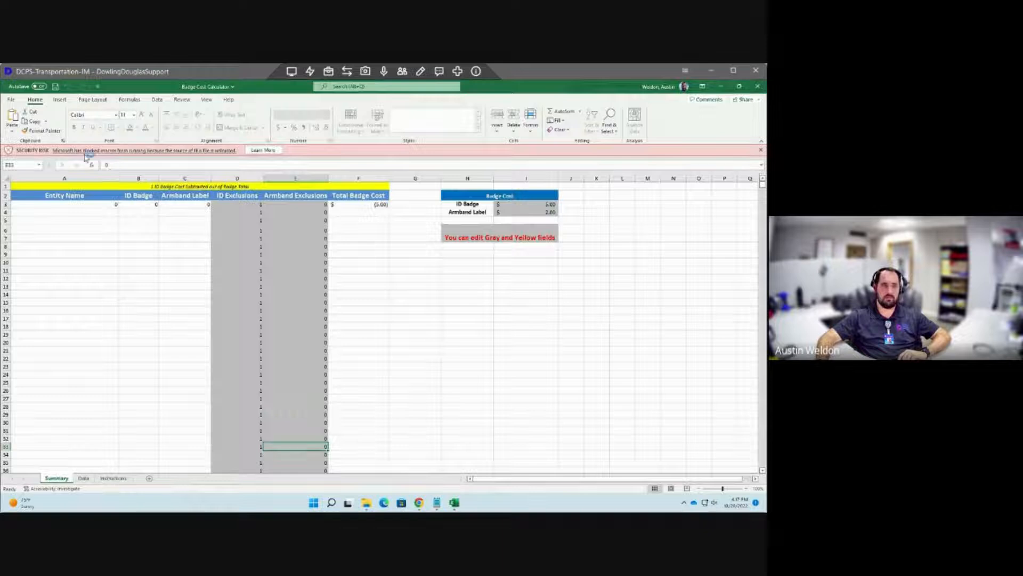
{"action": "left_click", "coordinate": [761, 151]}
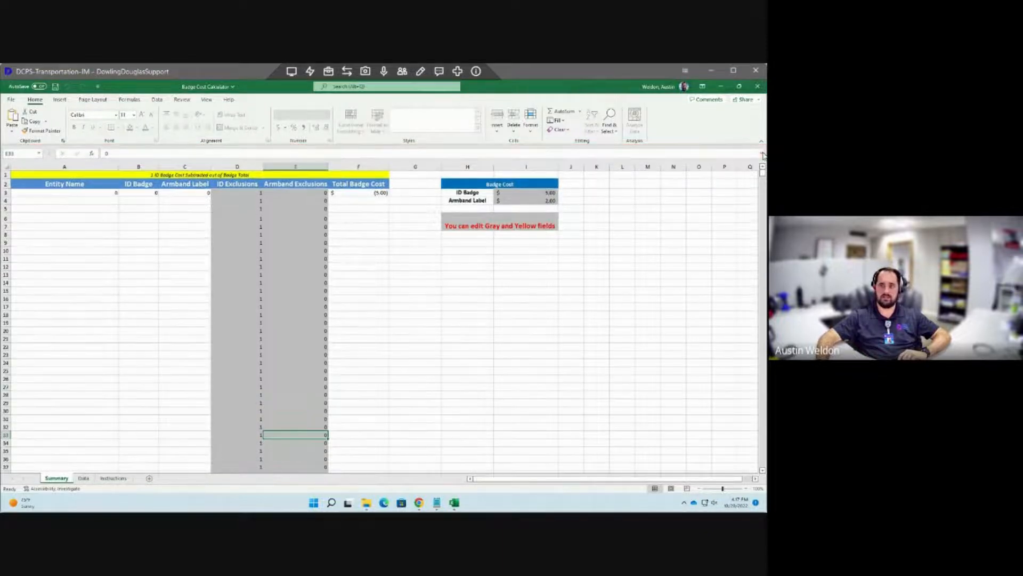
{"action": "left_click", "coordinate": [757, 86]}
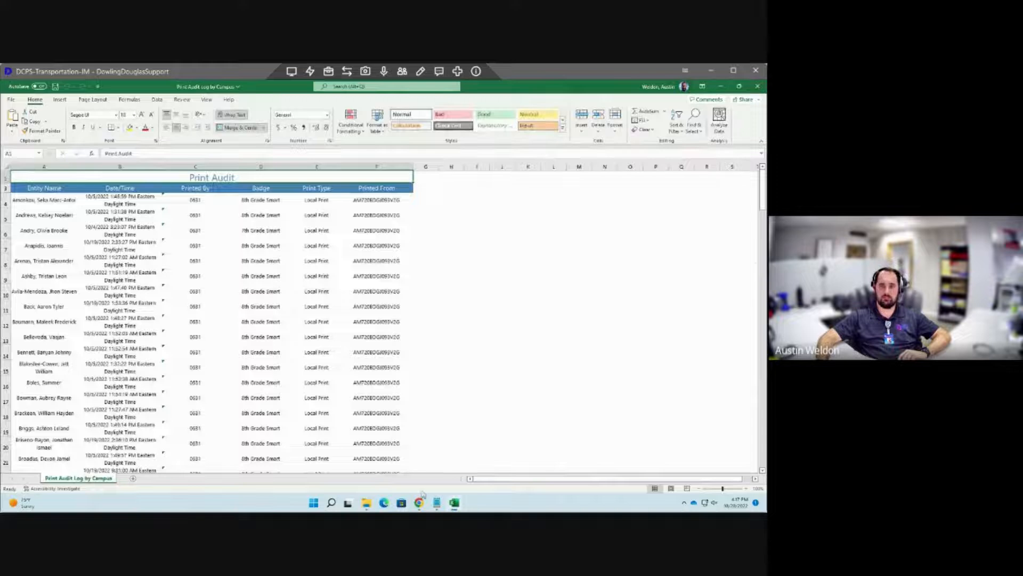
Reopen the Badge Cost Calculator from the DCPS Report folder and check Microsoft's help page about the blocked macros.
{"action": "mouse_move", "coordinate": [366, 502]}
{"action": "left_click", "coordinate": [433, 445]}
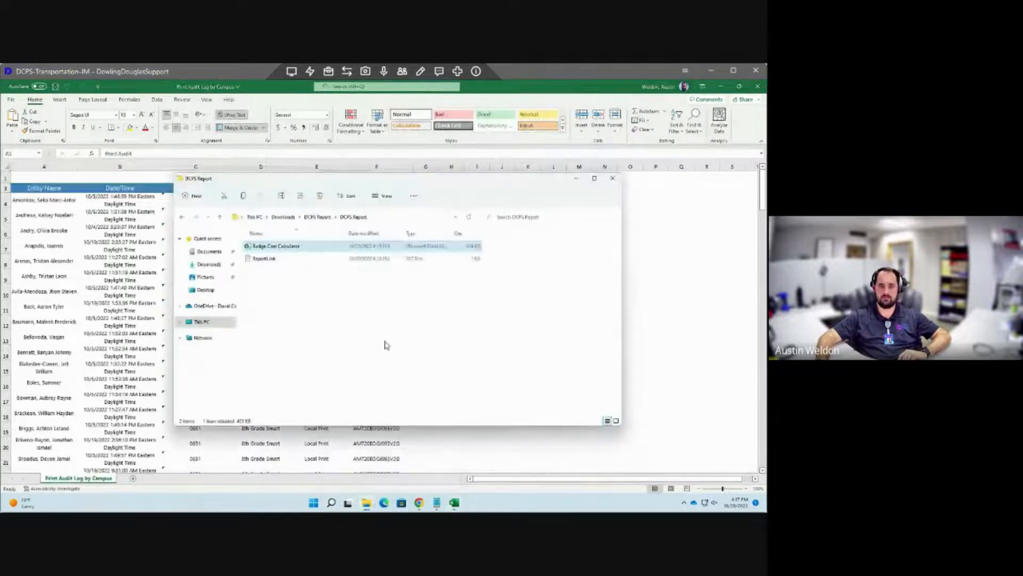
{"action": "double_click", "coordinate": [288, 248]}
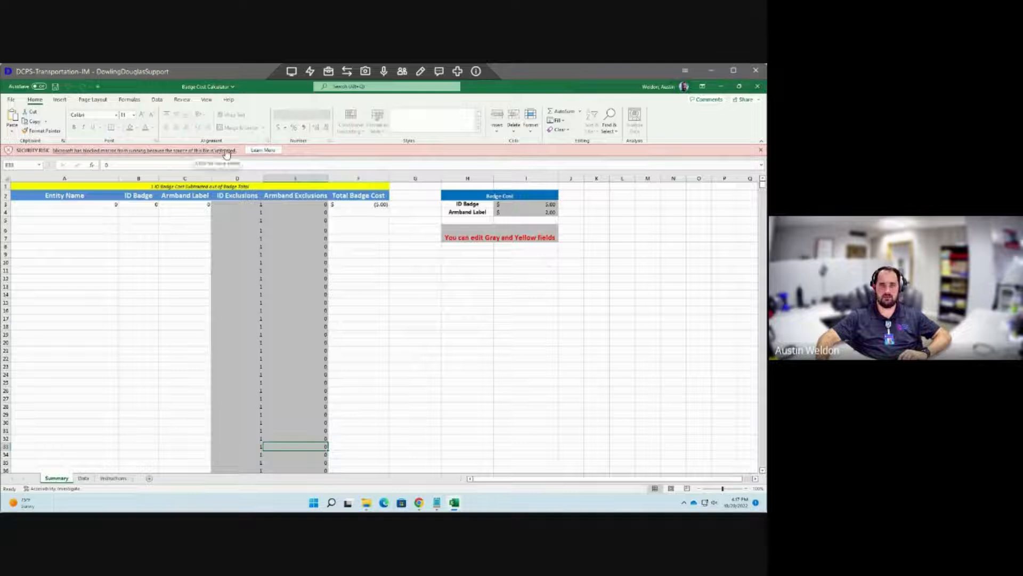
{"action": "left_click", "coordinate": [215, 154]}
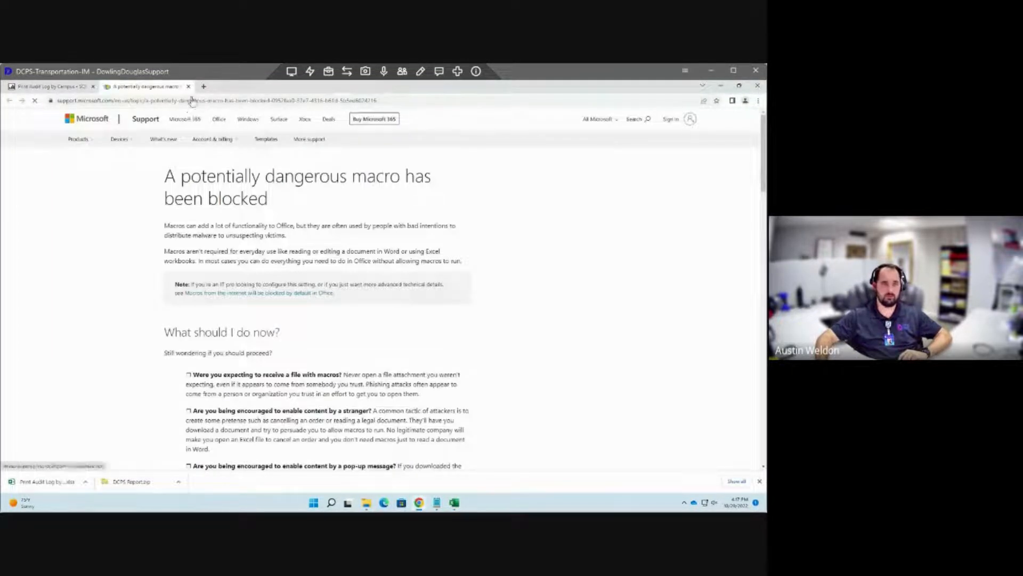
{"action": "left_click", "coordinate": [188, 87]}
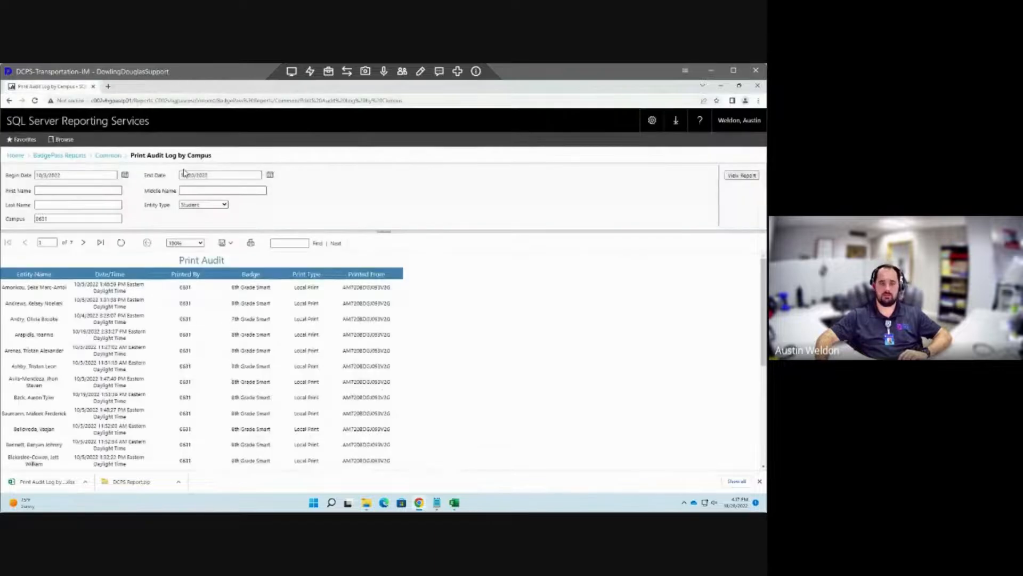
Copy the Badge Cost Calculator workbook from the DCPS Report folder to the Desktop folder, replacing the existing file.
{"action": "mouse_move", "coordinate": [368, 507]}
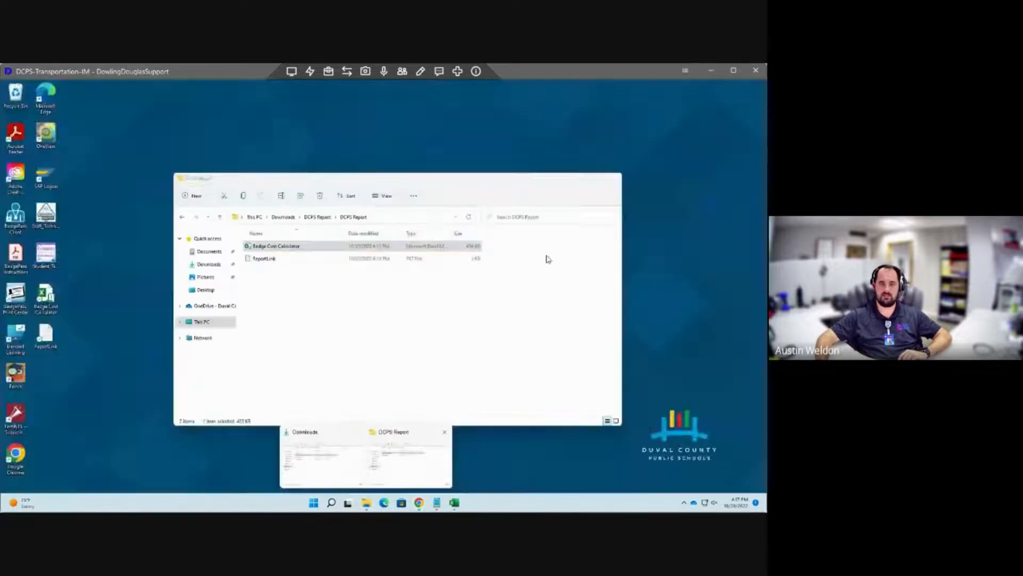
{"action": "left_click", "coordinate": [394, 463]}
{"action": "right_click", "coordinate": [314, 250]}
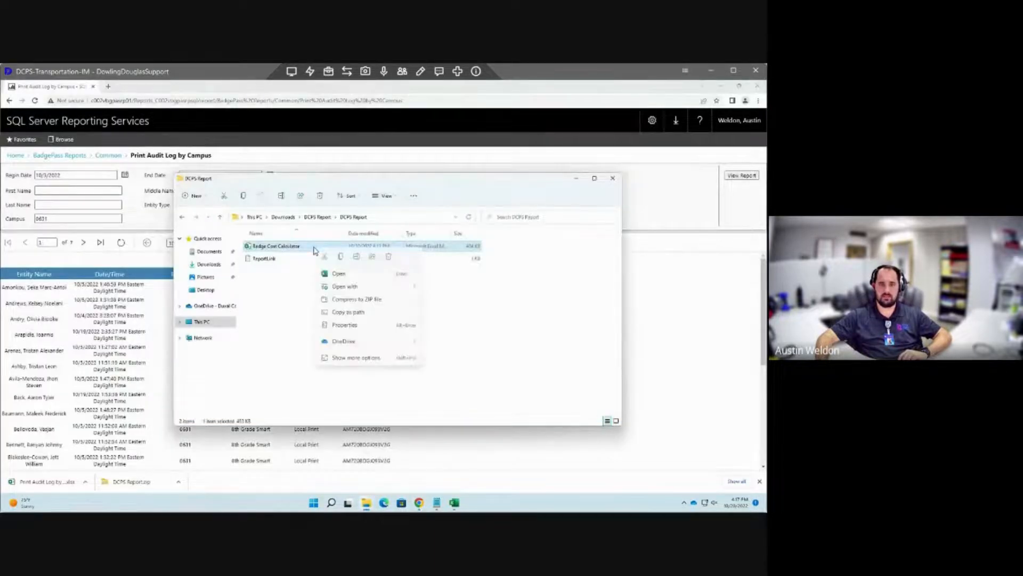
{"action": "left_click", "coordinate": [342, 260]}
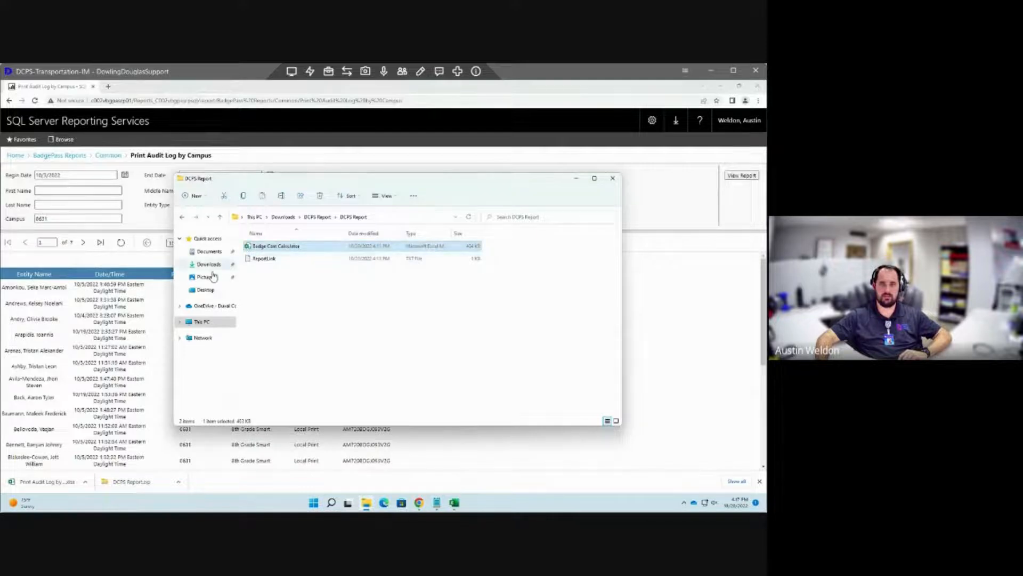
{"action": "left_click", "coordinate": [206, 289]}
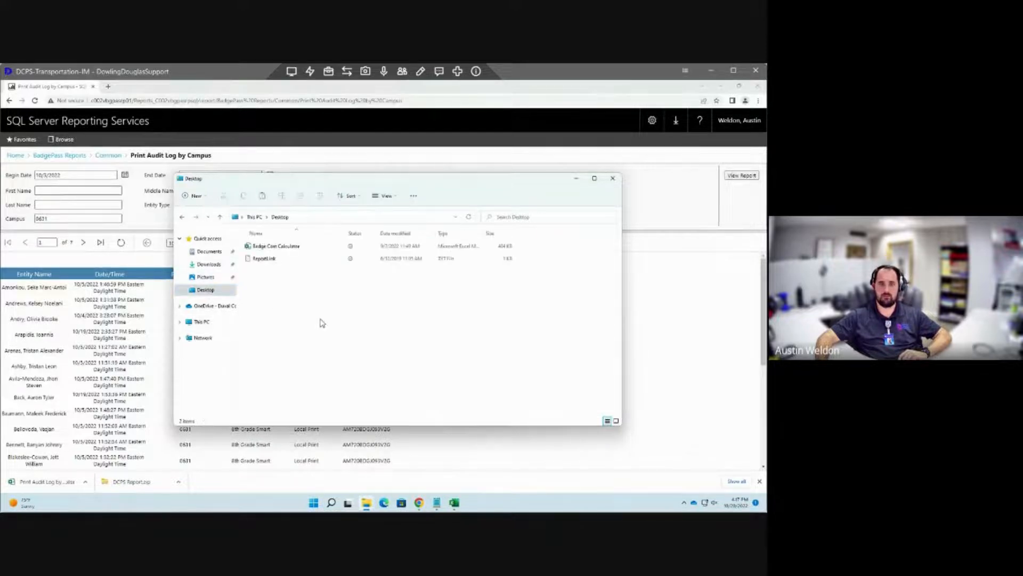
{"action": "right_click", "coordinate": [277, 301]}
{"action": "mouse_move", "coordinate": [297, 325]}
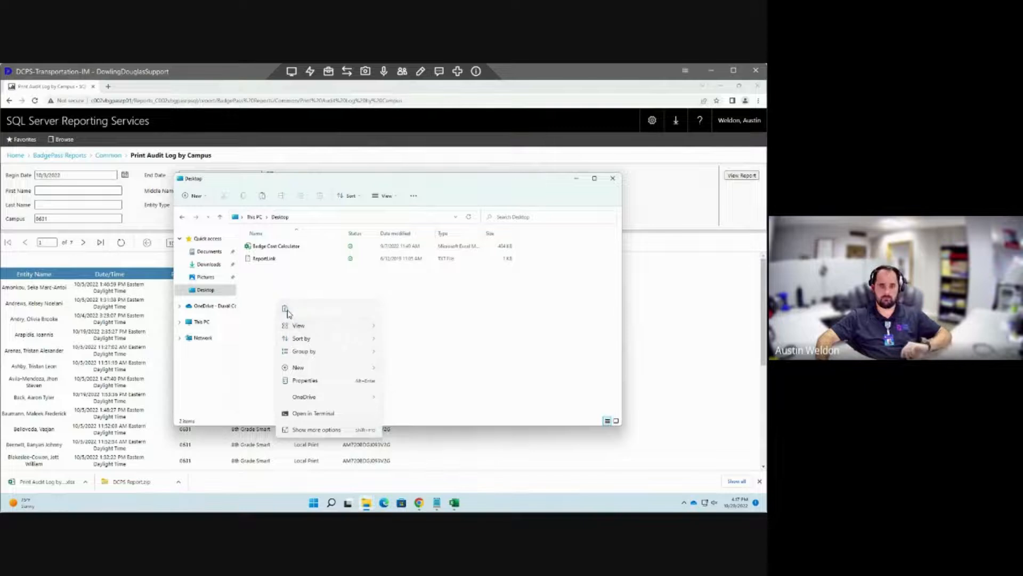
{"action": "left_click", "coordinate": [285, 309]}
{"action": "left_click", "coordinate": [339, 239]}
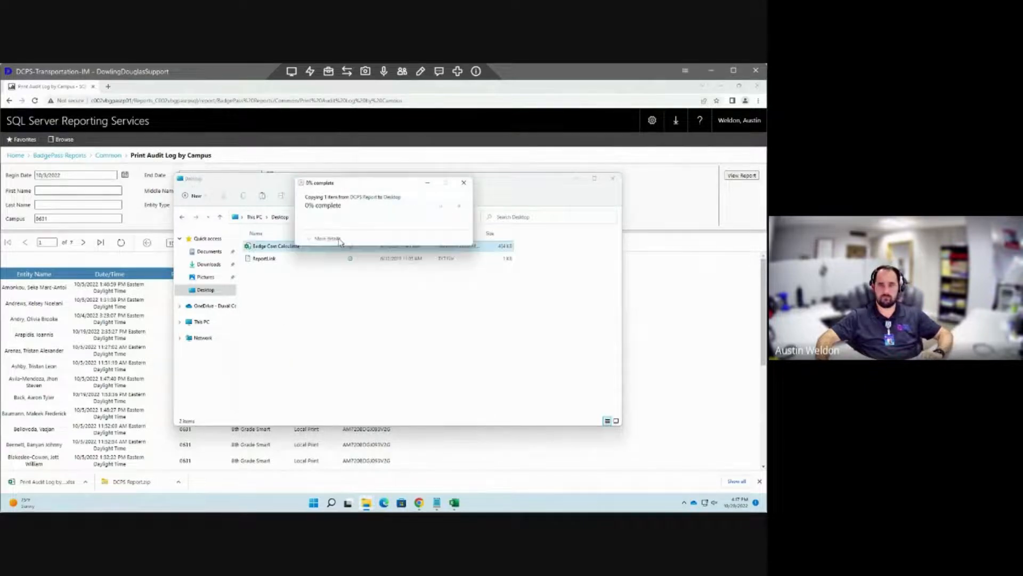
Close the Badge Cost Calculator workbook that conflicts with the Desktop copy and minimize the report windows to reach the desktop.
{"action": "double_click", "coordinate": [294, 249]}
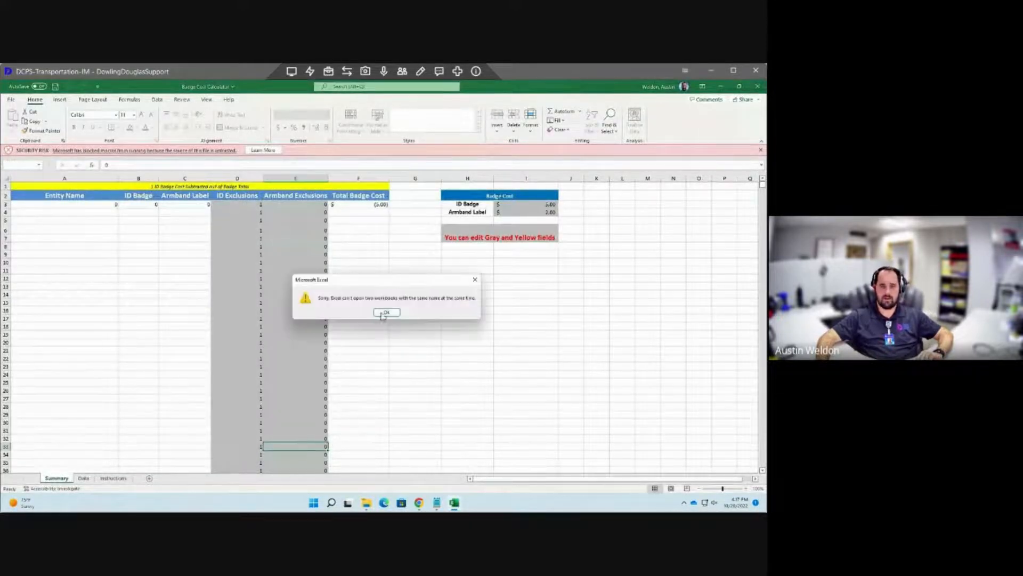
{"action": "left_click", "coordinate": [383, 313]}
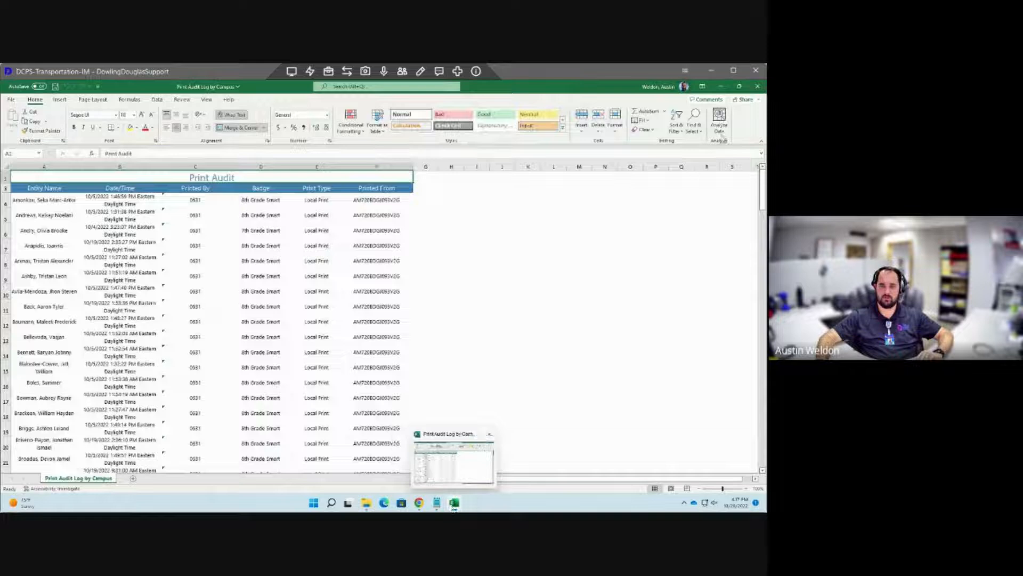
{"action": "left_click", "coordinate": [720, 87]}
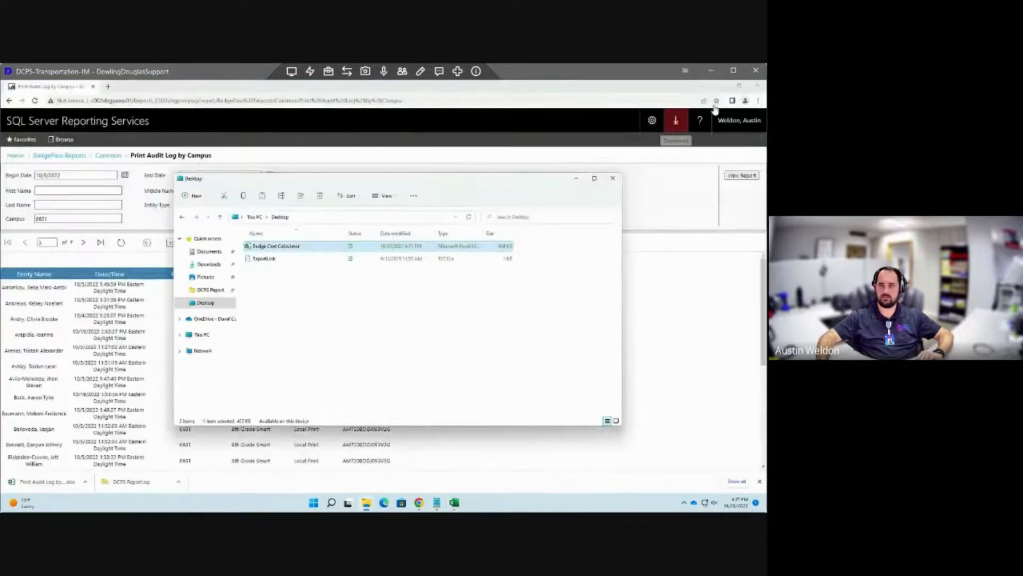
{"action": "left_click", "coordinate": [720, 87]}
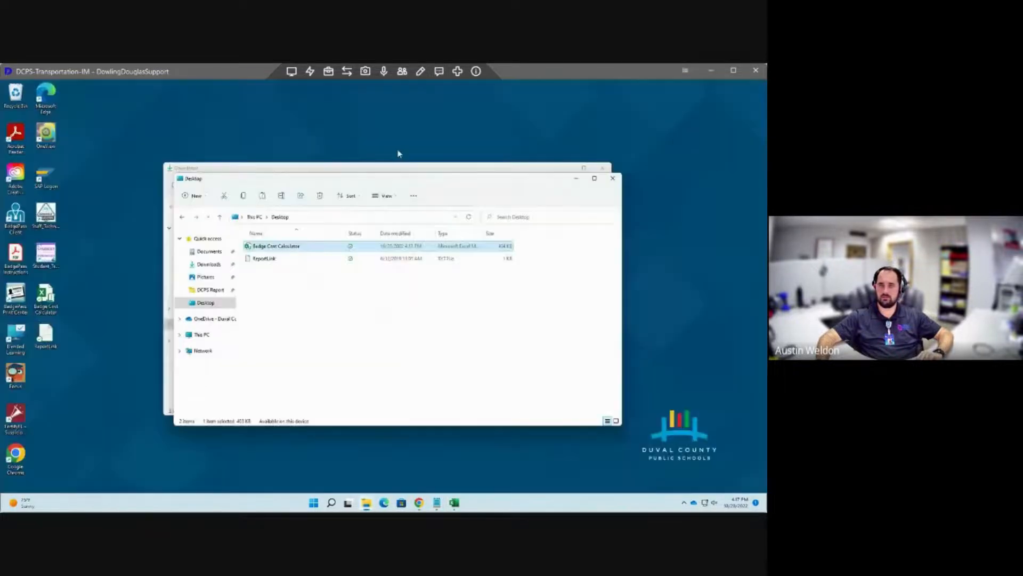
Open the Badge Cost Calculator from the desktop, enable its macros and make it a trusted document.
{"action": "double_click", "coordinate": [58, 302]}
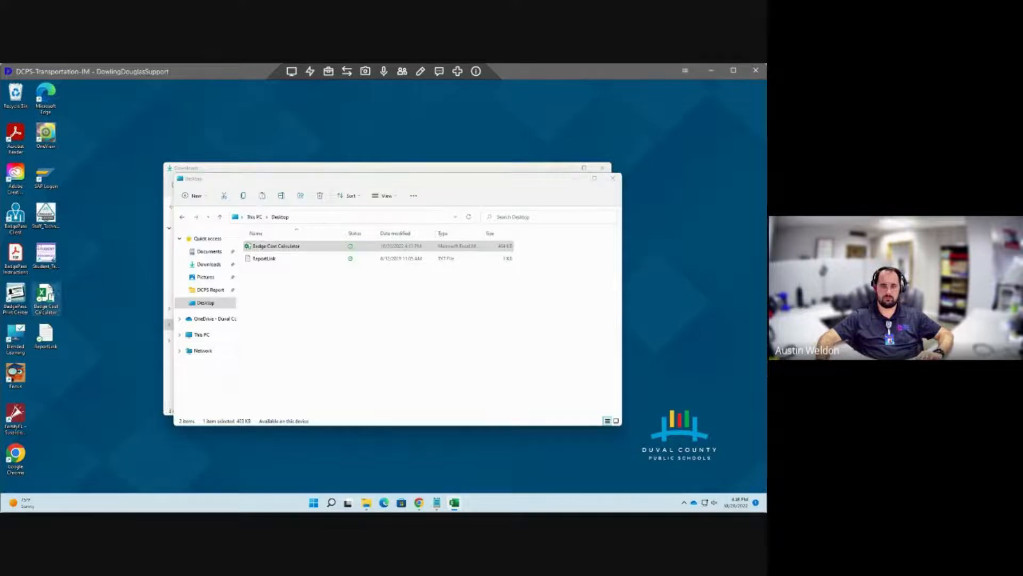
{"action": "double_click", "coordinate": [48, 288]}
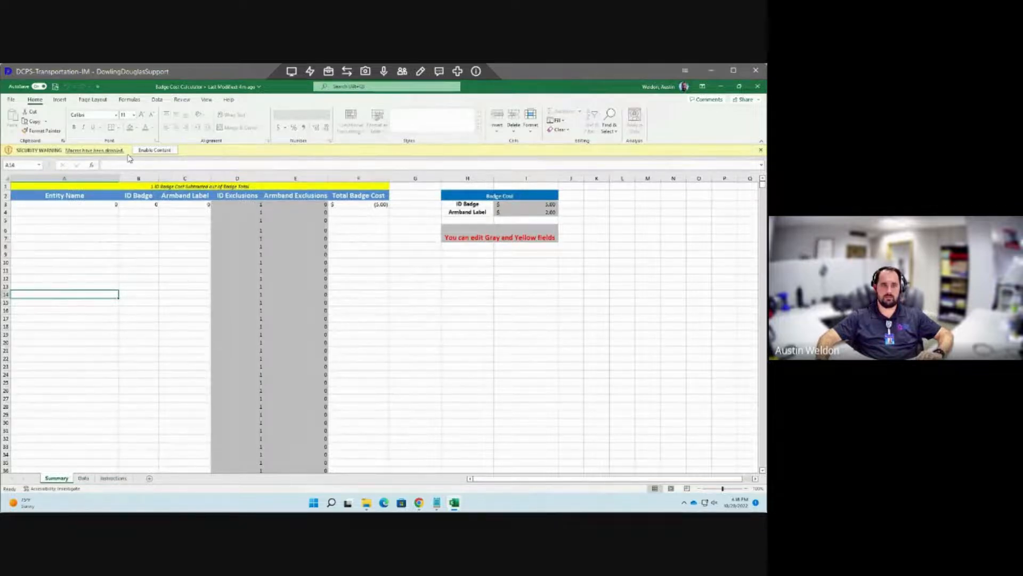
{"action": "left_click", "coordinate": [150, 151]}
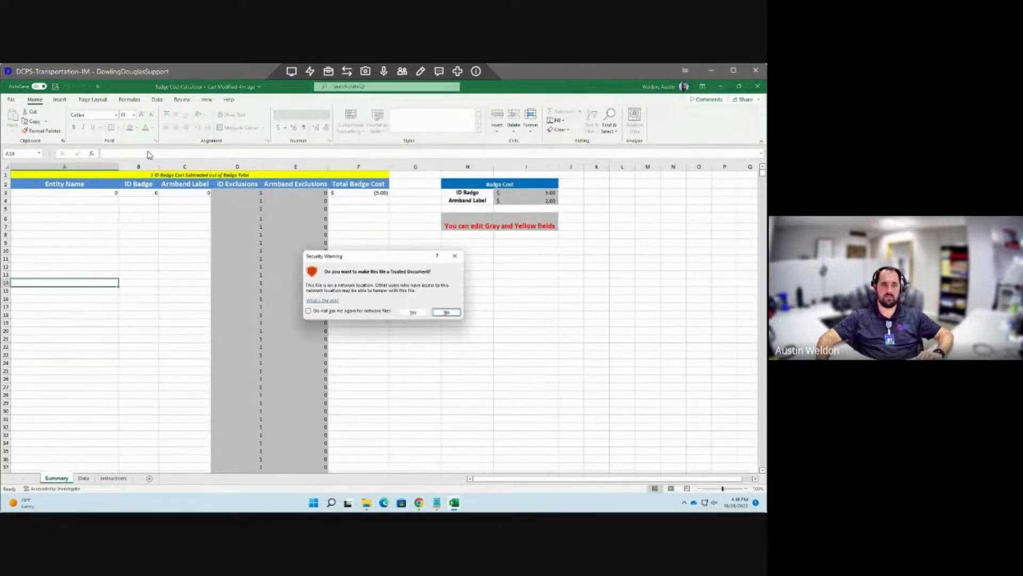
{"action": "left_click", "coordinate": [421, 312]}
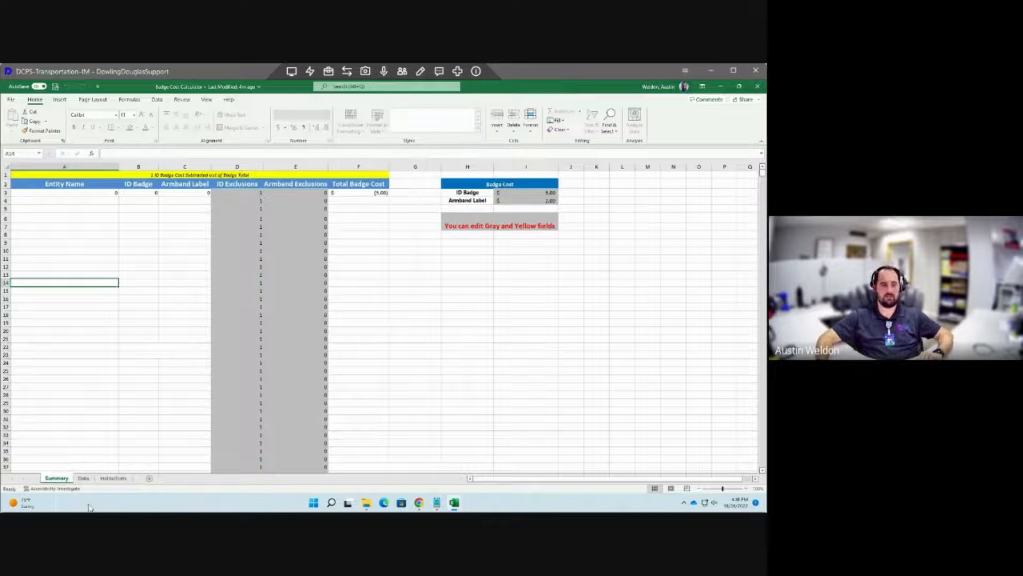
Run the Duplicate Names macro from the Instructions sheet with the Print Audit Log by Campus workbook also open.
{"action": "left_click", "coordinate": [113, 478]}
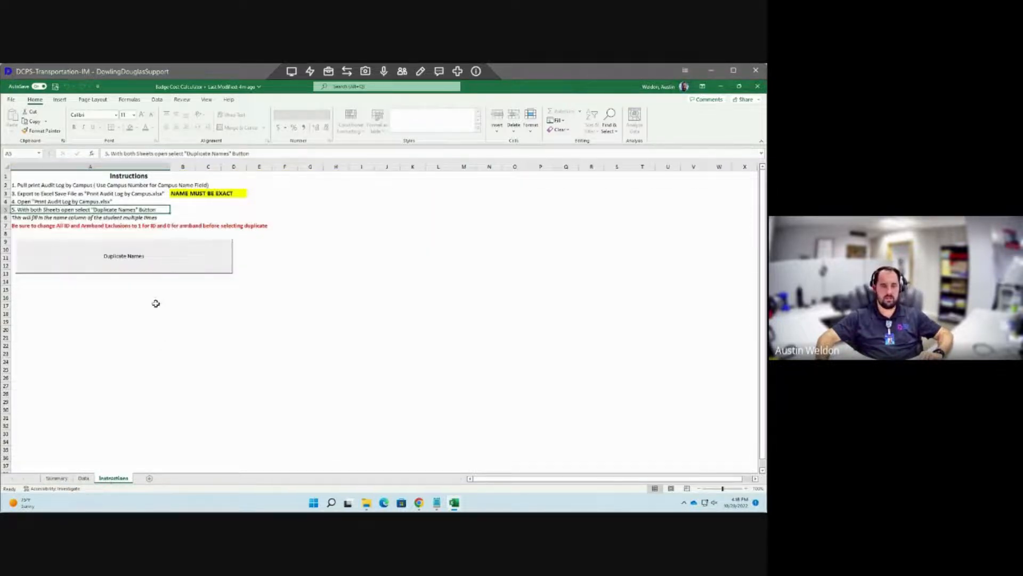
{"action": "left_click", "coordinate": [453, 505]}
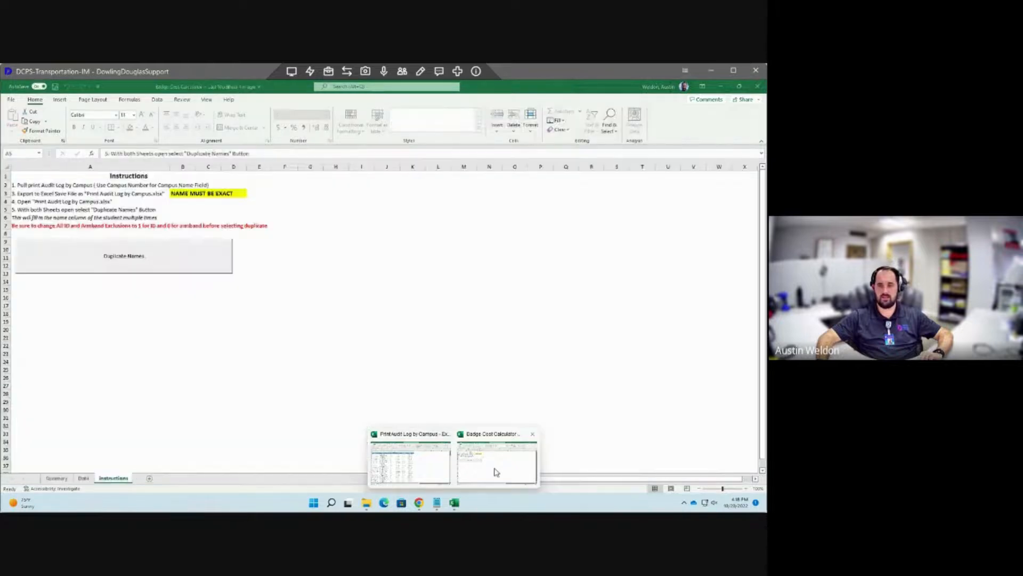
{"action": "left_click", "coordinate": [496, 472]}
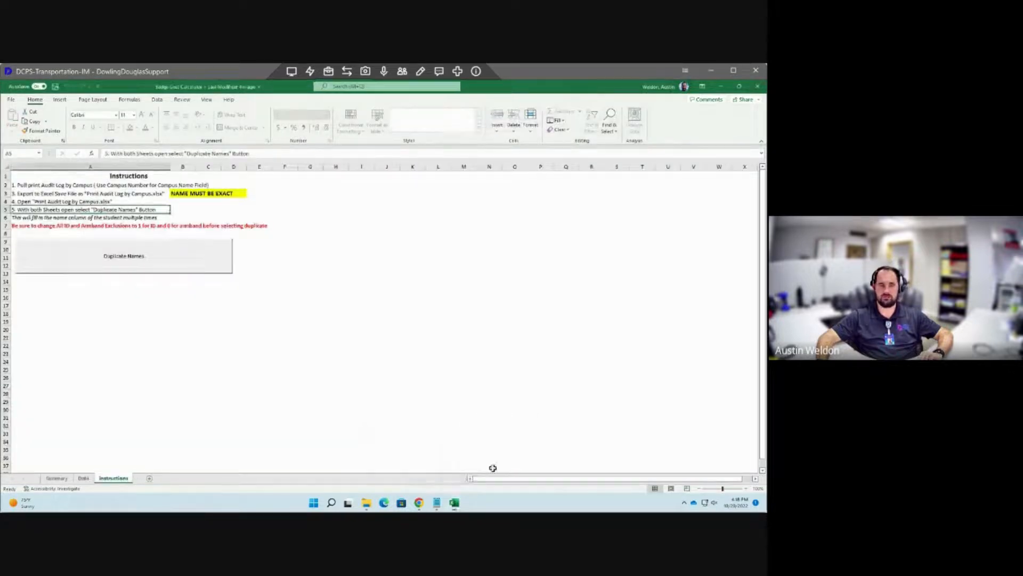
{"action": "left_click", "coordinate": [144, 269]}
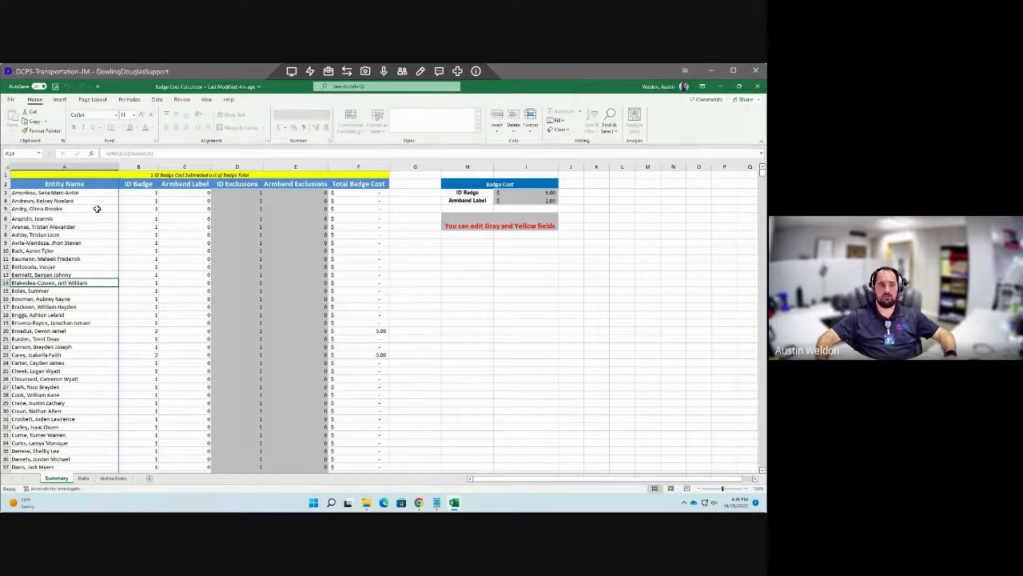
Set the ID Exclusions value for the student in row 20 of the Summary sheet to 2.
{"action": "scroll", "coordinate": [183, 348], "scroll_direction": "down", "scroll_amount": 1}
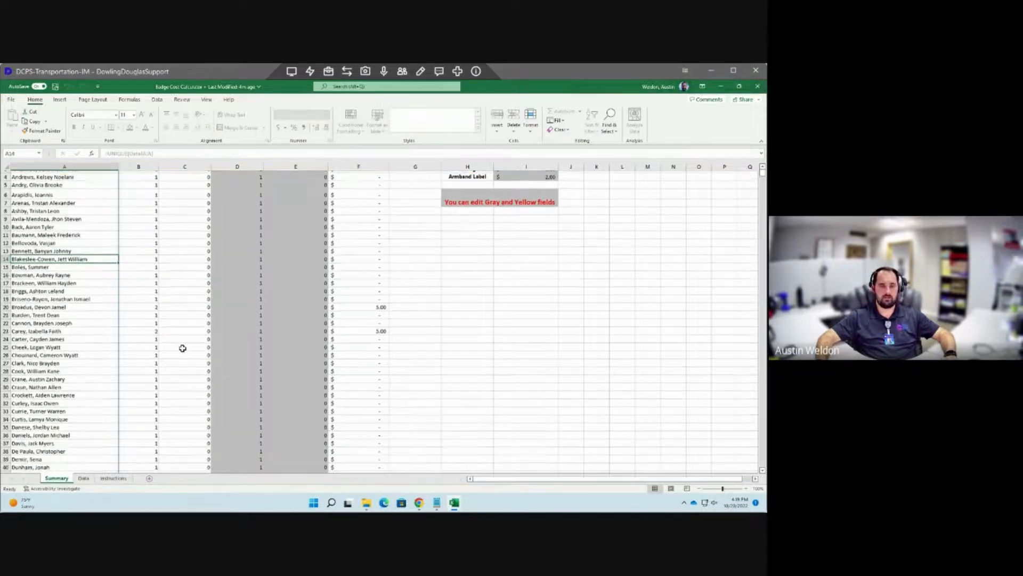
{"action": "scroll", "coordinate": [181, 348], "scroll_direction": "down", "scroll_amount": 3}
{"action": "scroll", "coordinate": [179, 331], "scroll_direction": "up", "scroll_amount": 4}
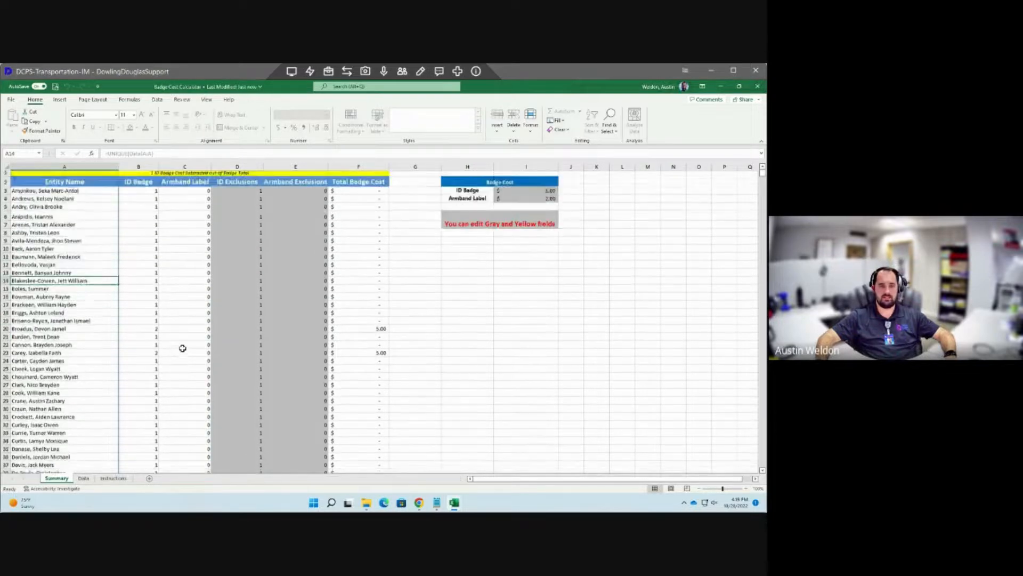
{"action": "scroll", "coordinate": [174, 300], "scroll_direction": "down", "scroll_amount": 3}
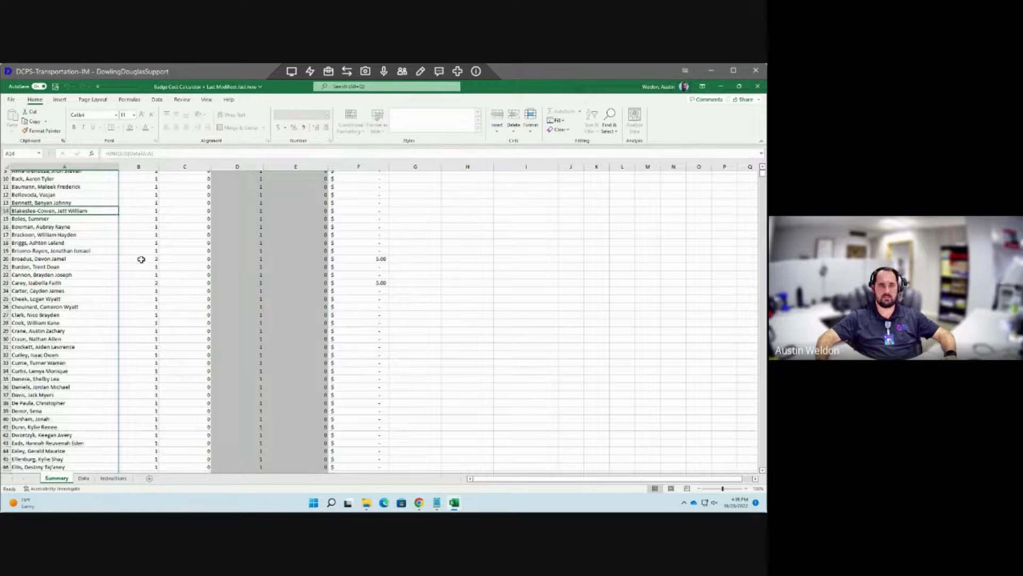
{"action": "scroll", "coordinate": [142, 259], "scroll_direction": "up", "scroll_amount": 3}
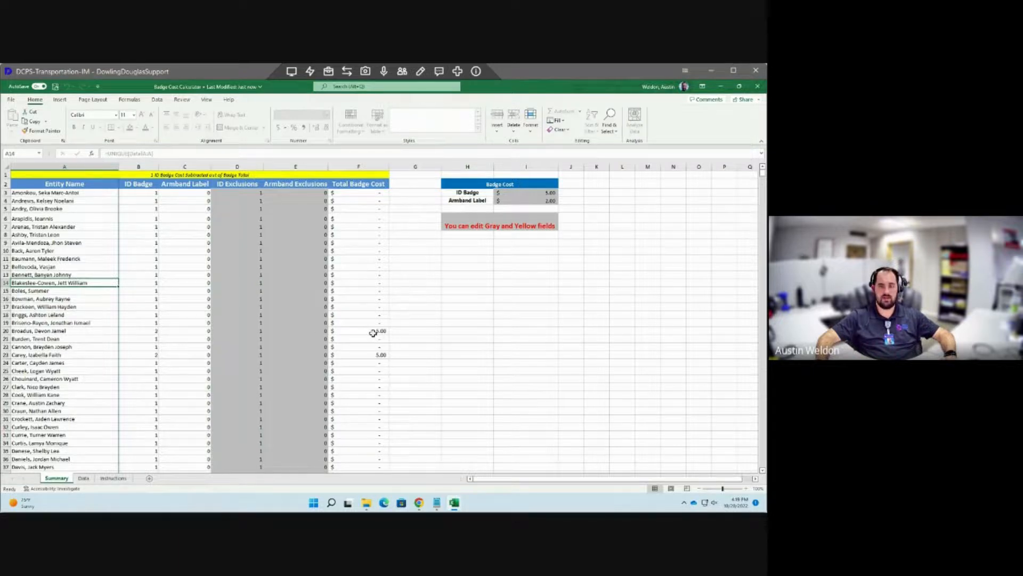
{"action": "left_click", "coordinate": [256, 331]}
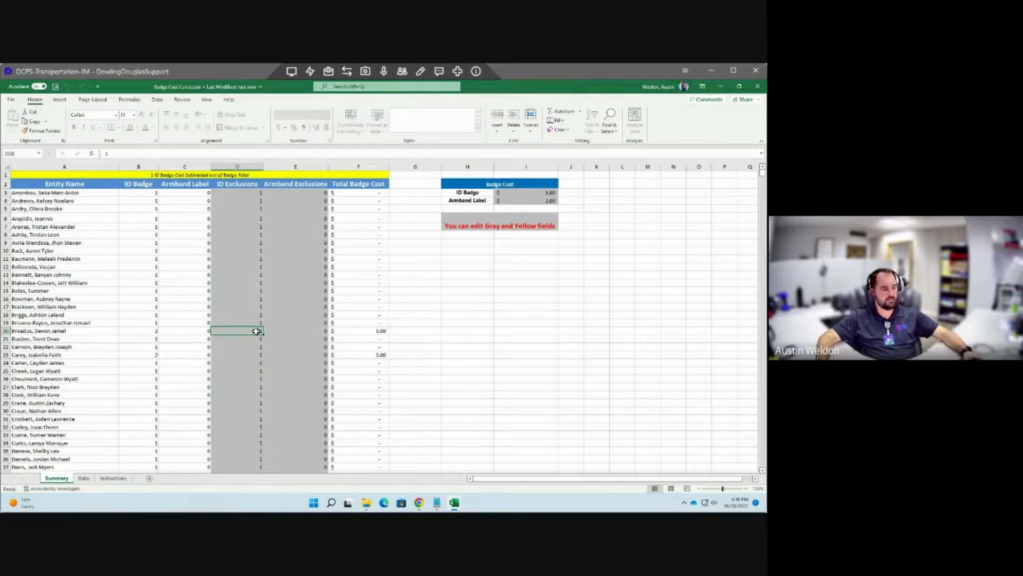
{"action": "type", "text": "2"}
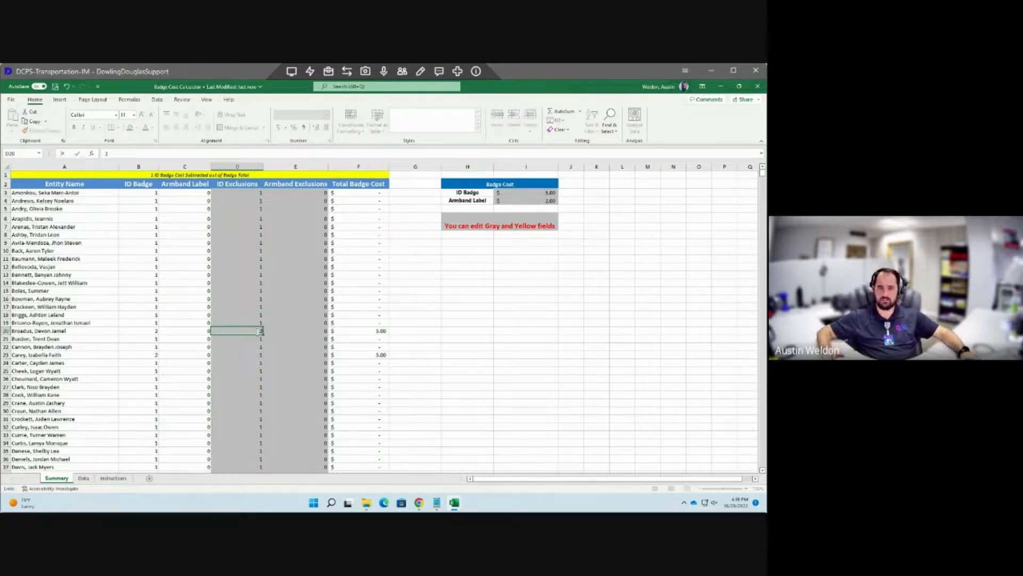
{"action": "left_click", "coordinate": [352, 333]}
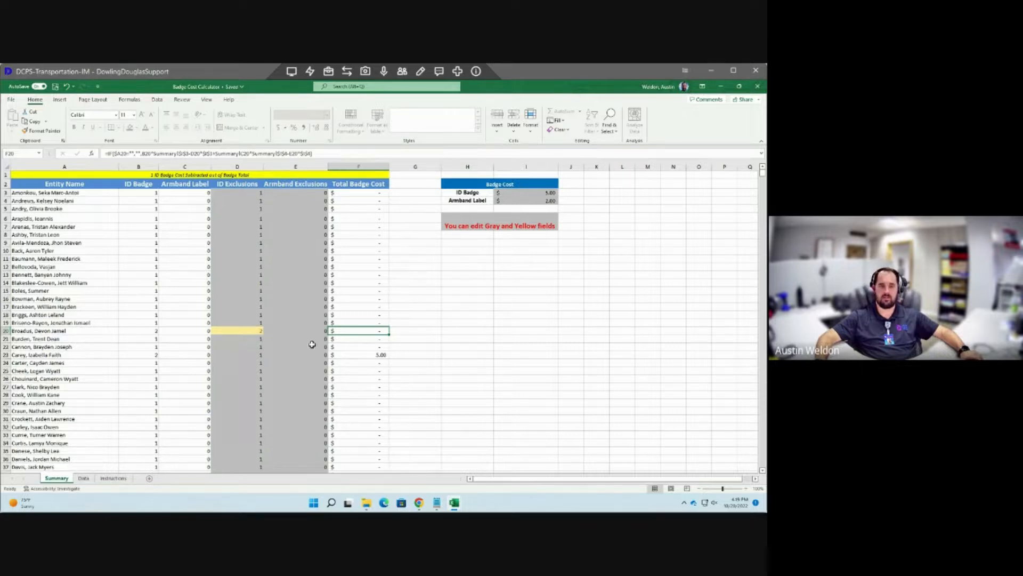
Set the ID Badge price in the Badge Cost table of the Summary sheet to 8.
{"action": "scroll", "coordinate": [157, 364], "scroll_direction": "down", "scroll_amount": 1}
{"action": "scroll", "coordinate": [156, 364], "scroll_direction": "down", "scroll_amount": 8}
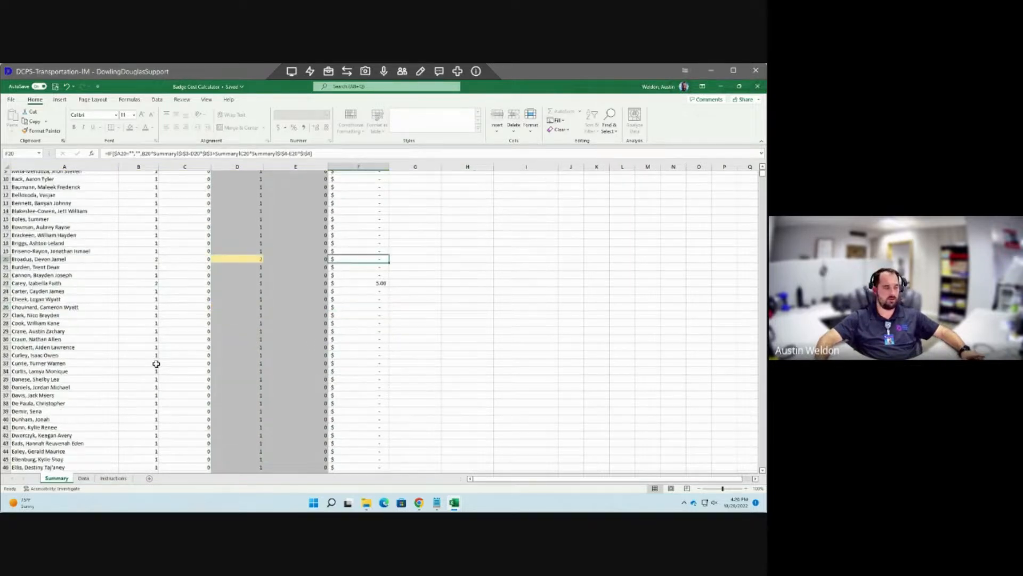
{"action": "scroll", "coordinate": [156, 364], "scroll_direction": "down", "scroll_amount": 7}
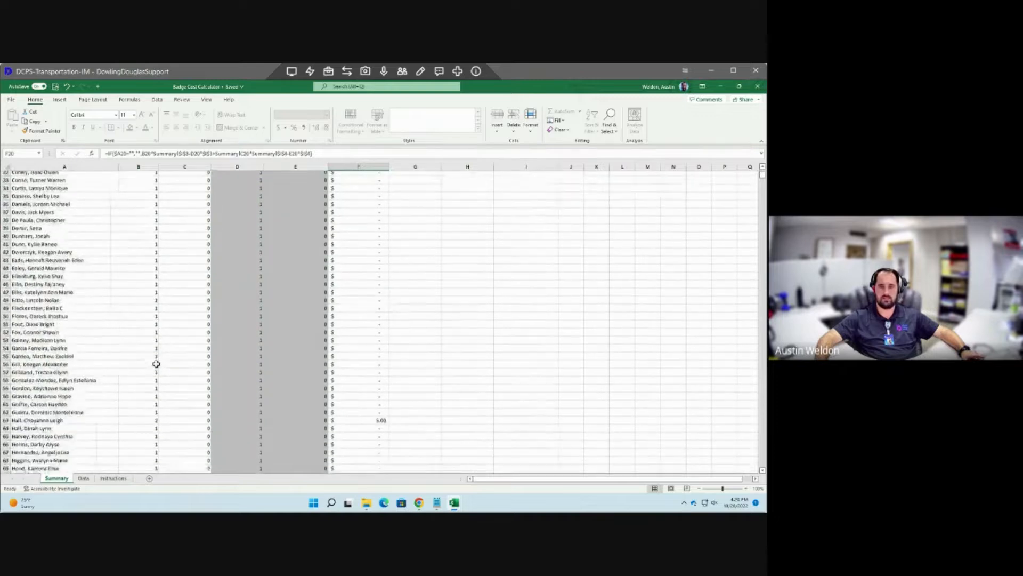
{"action": "scroll", "coordinate": [156, 364], "scroll_direction": "up", "scroll_amount": 14}
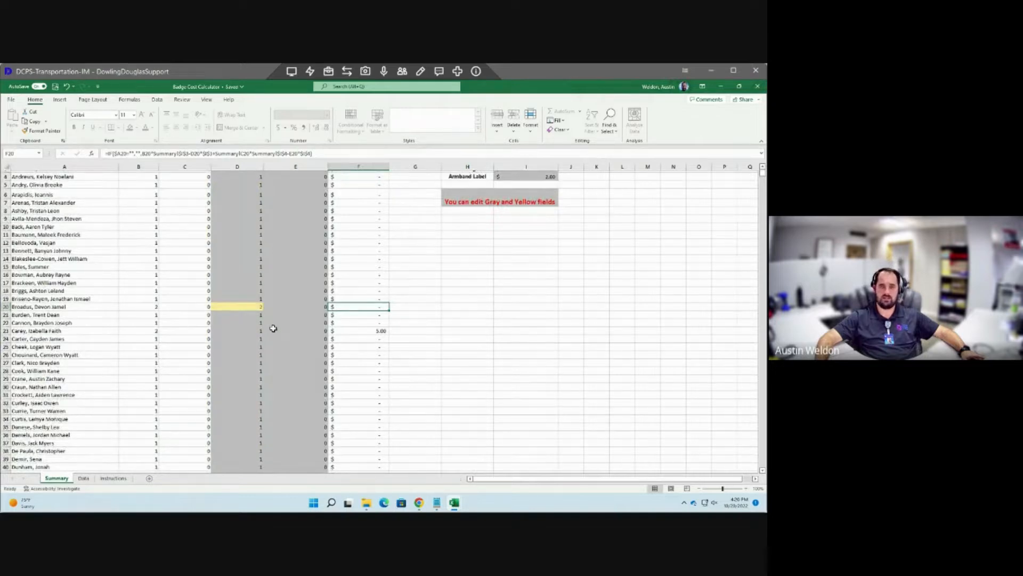
{"action": "scroll", "coordinate": [281, 343], "scroll_direction": "up", "scroll_amount": 1}
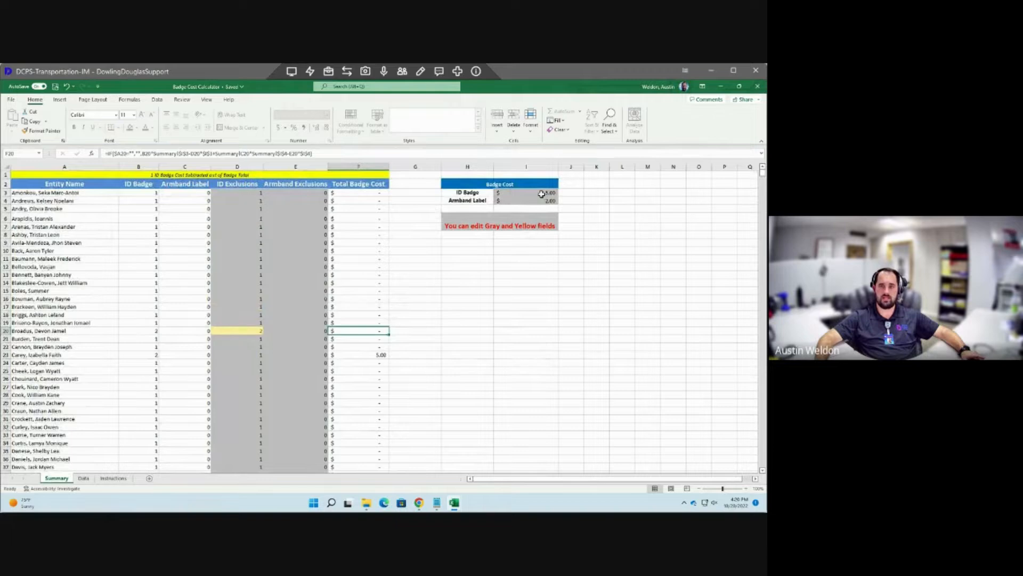
{"action": "left_click", "coordinate": [541, 194]}
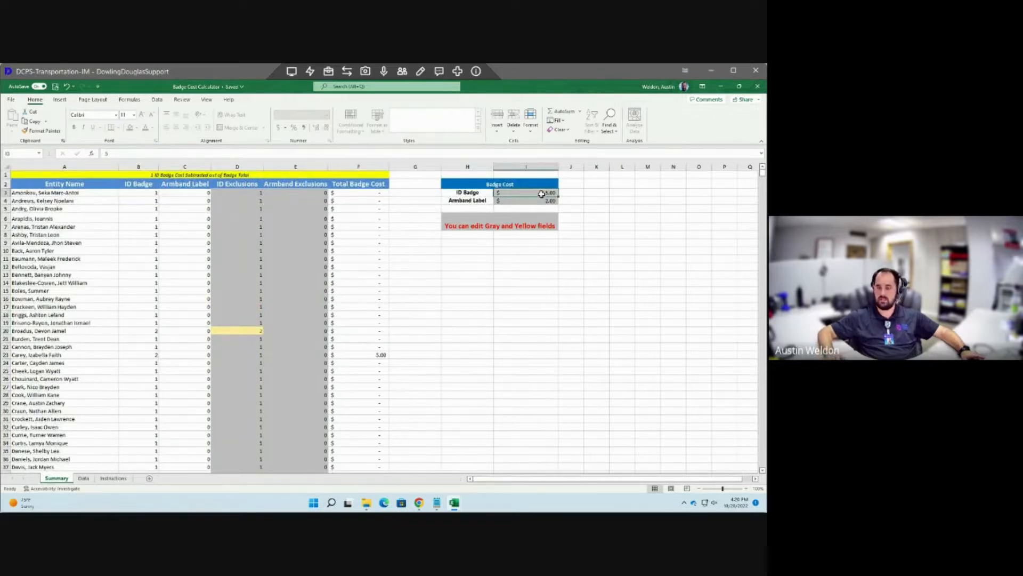
{"action": "type", "text": "8"}
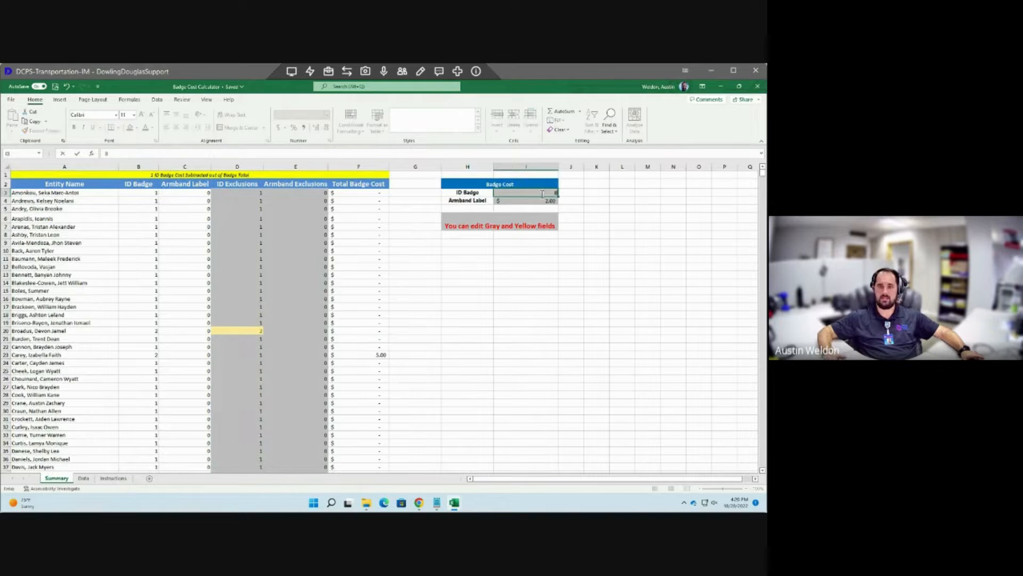
{"action": "left_click", "coordinate": [533, 291]}
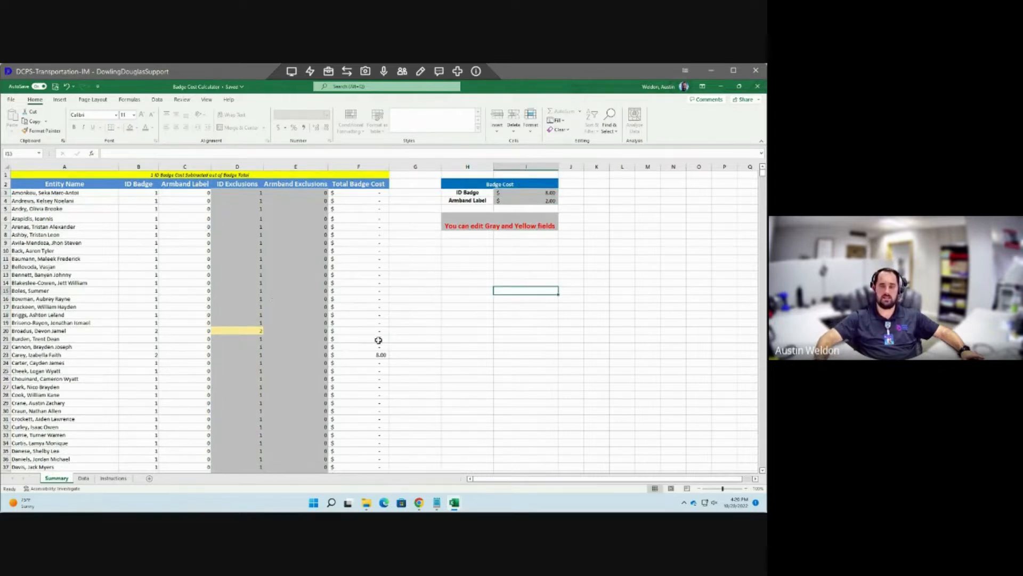